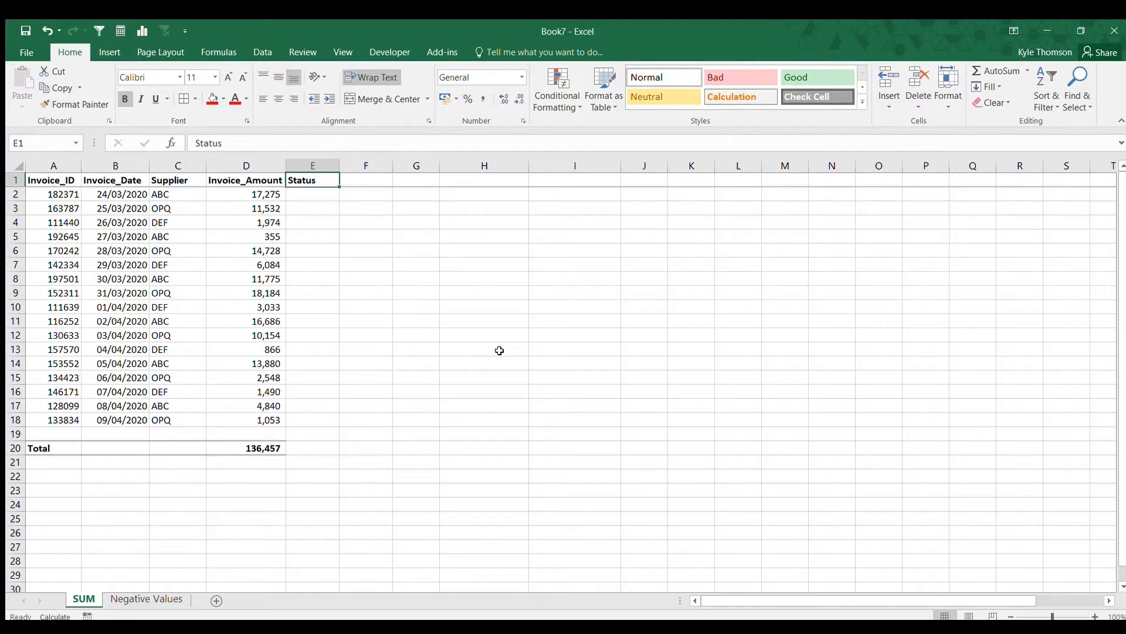
Enter =IF(B2<TODAY(),"PAST DUE","NOT DUE") in the first Status cell, E2.
key(Down)
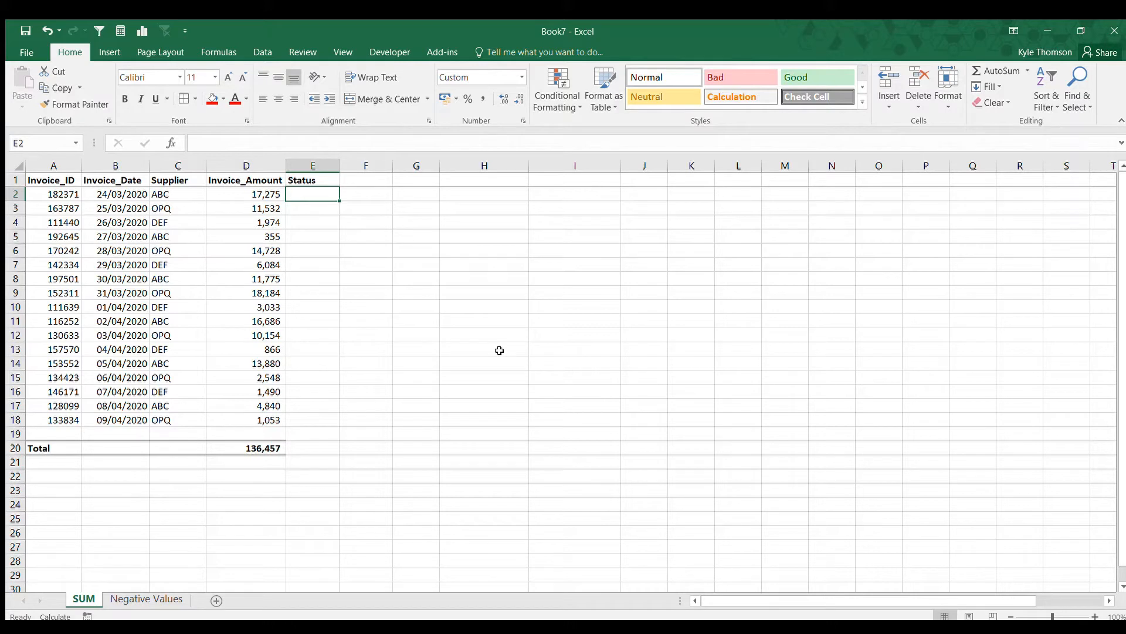
text(=IF()
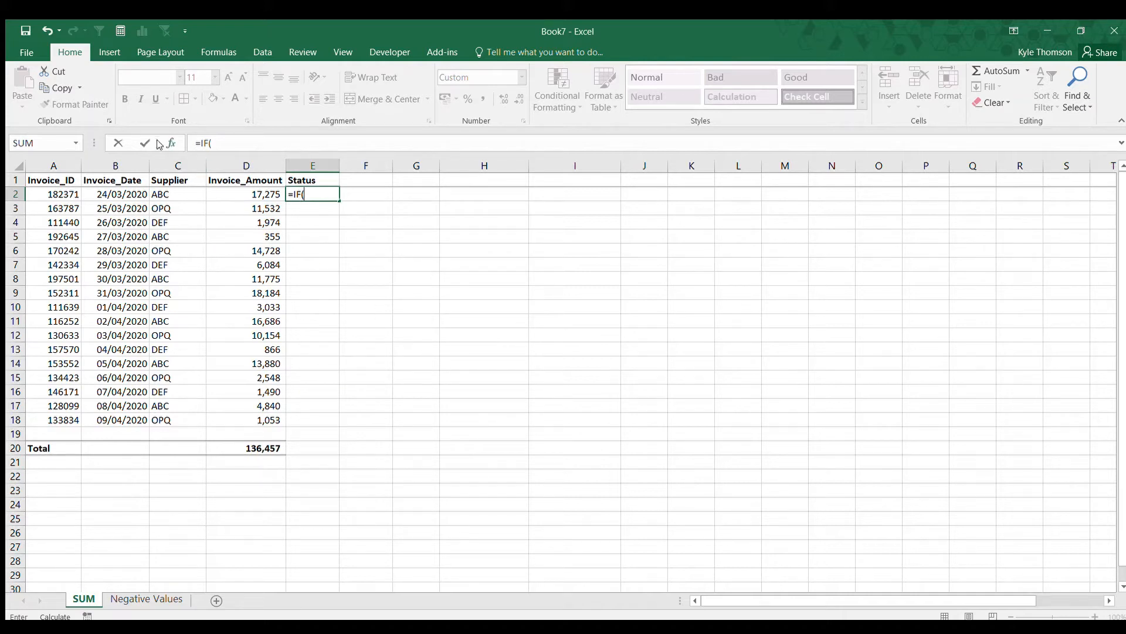
click(123, 193)
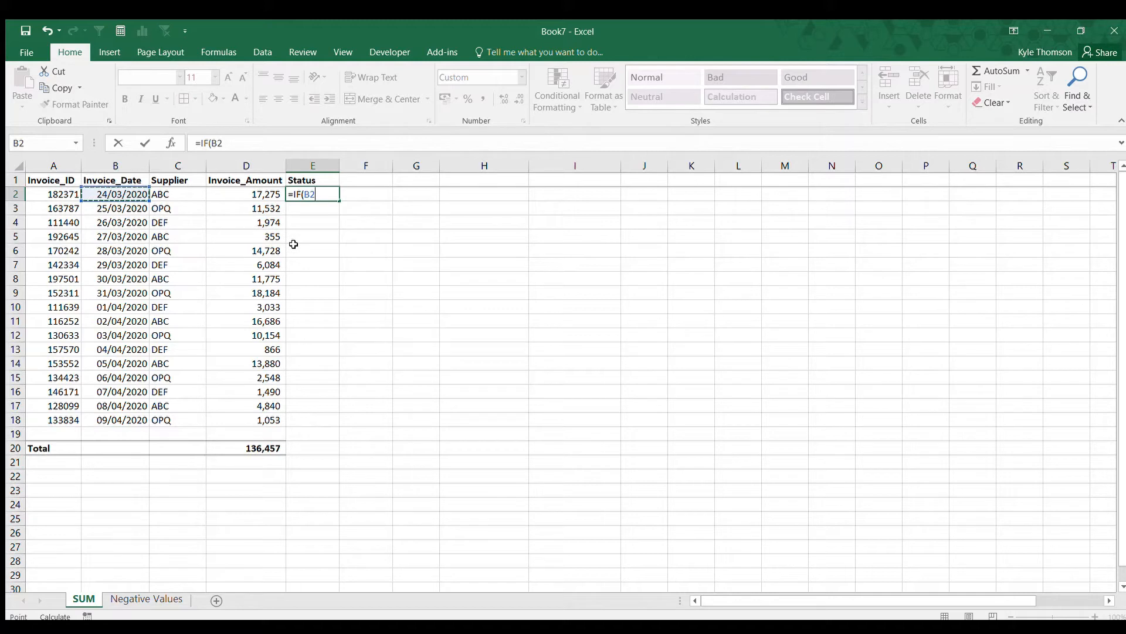
text(<TODAY())
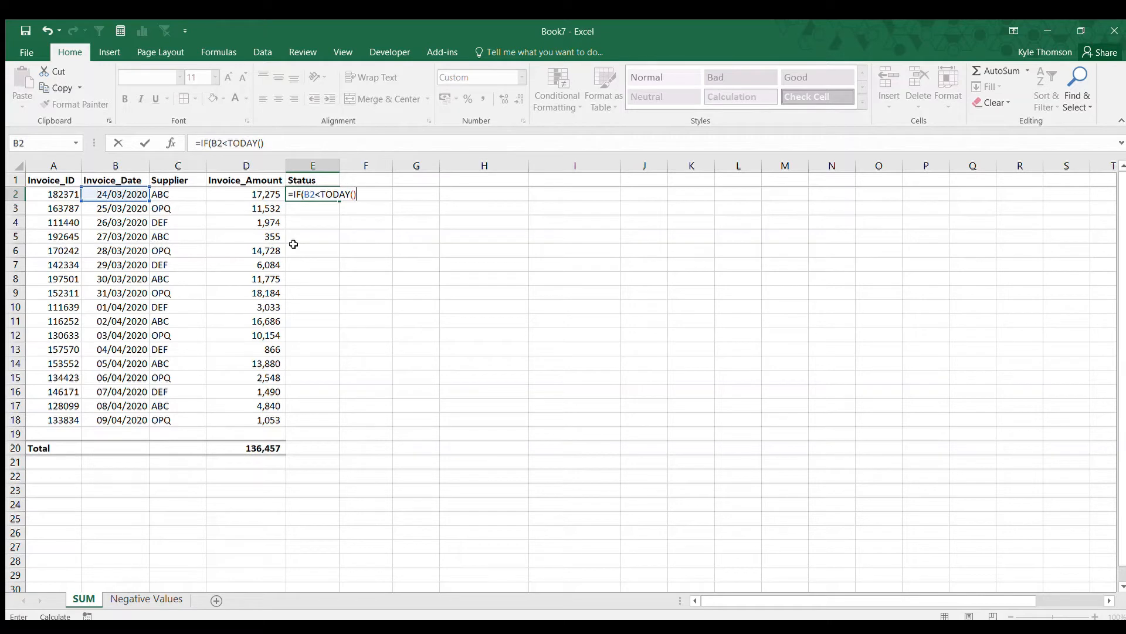
text(,"PAST DUE","NOT DUE)
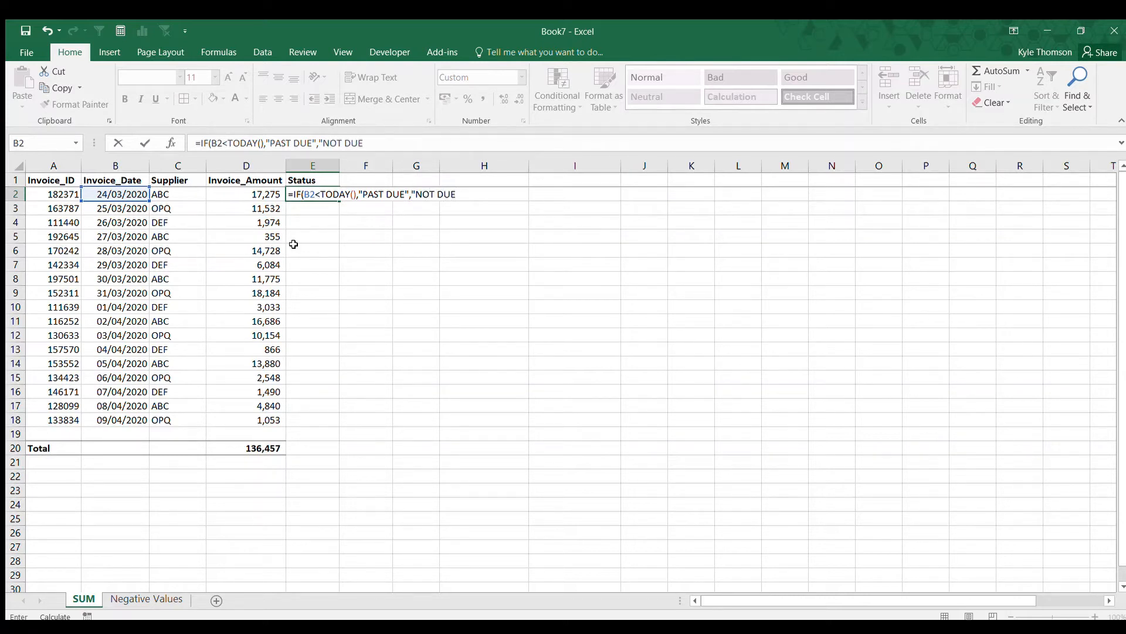
text("))
key(ctrl+Return)
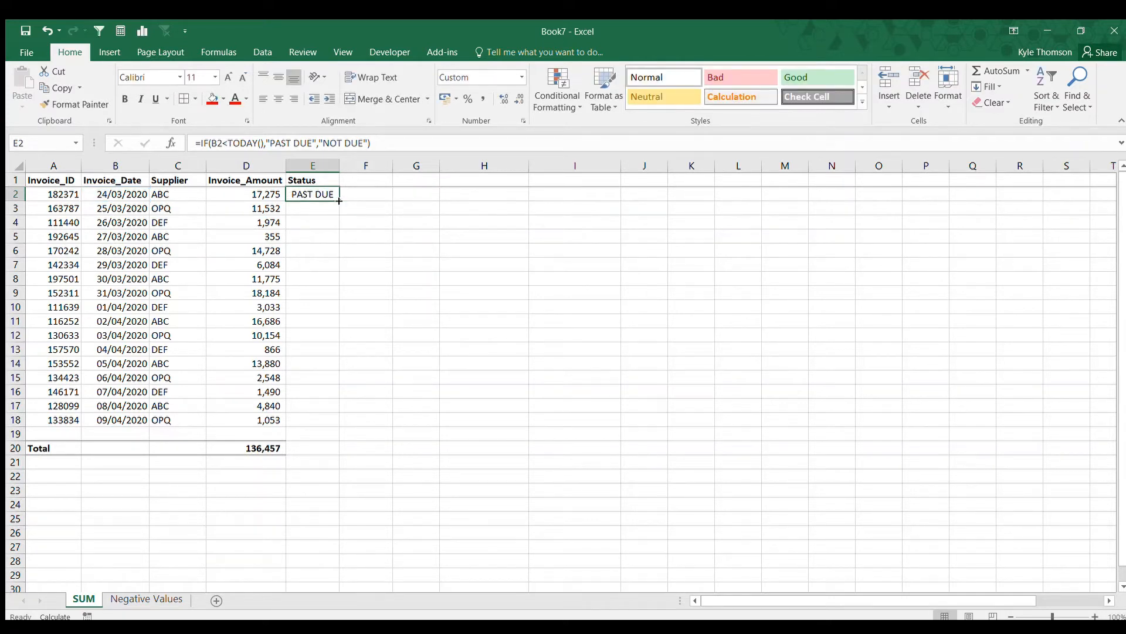
Fill the status formula down to row 18 and recalculate the sheet.
drag(339, 201, 326, 427)
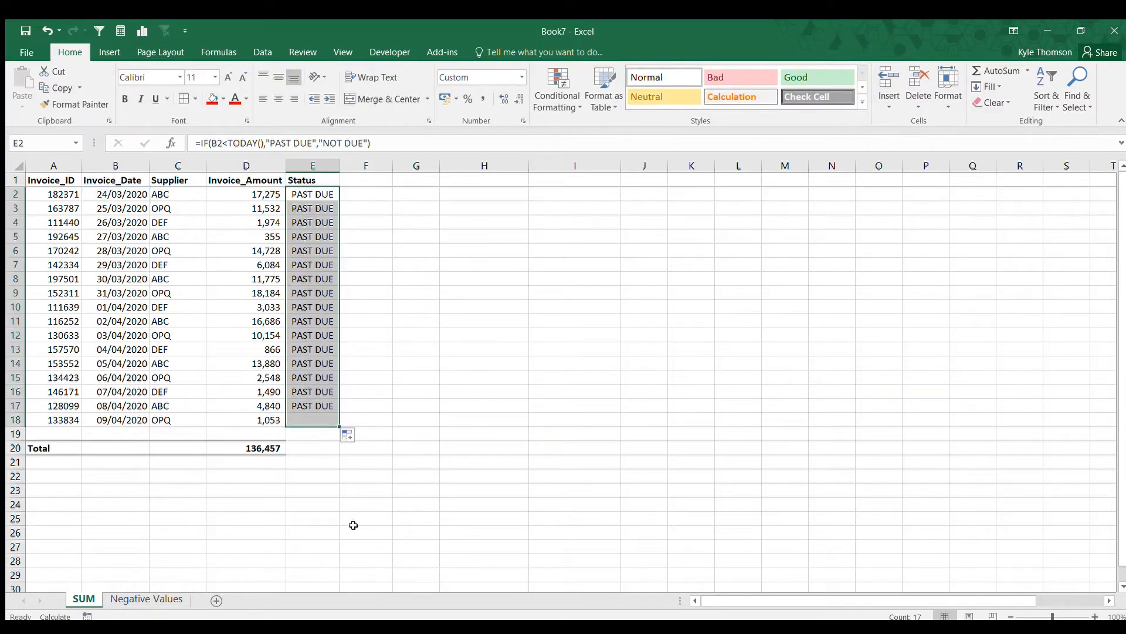
key(F9)
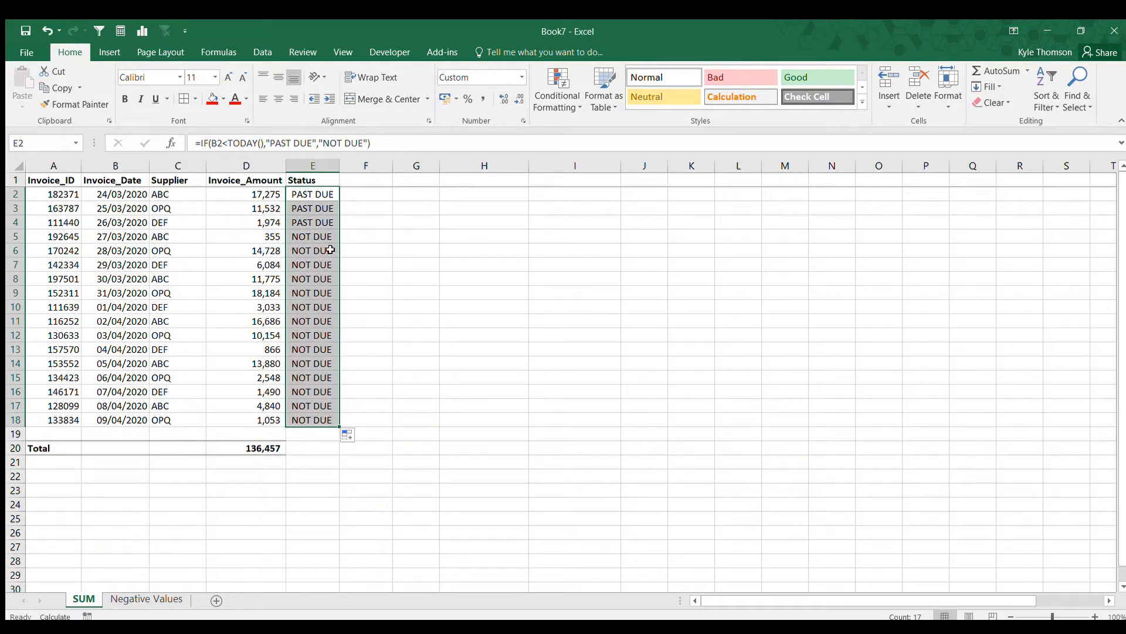
Enter =TODAY() in cell G4 and format it as a date.
click(351, 220)
click(411, 220)
text(=)
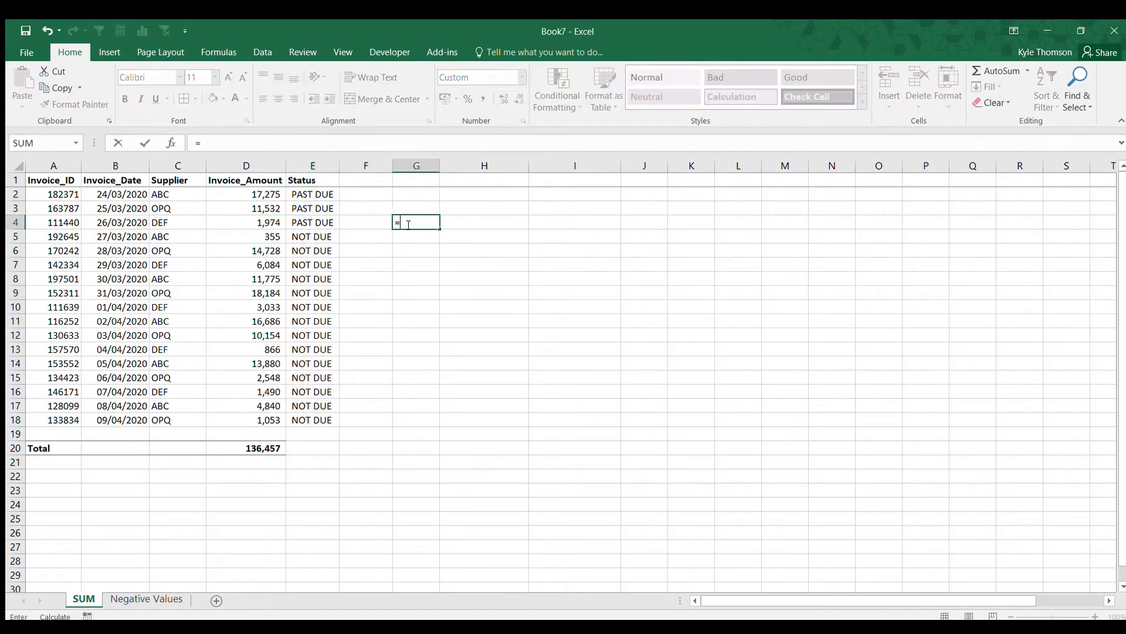
text(TODAY())
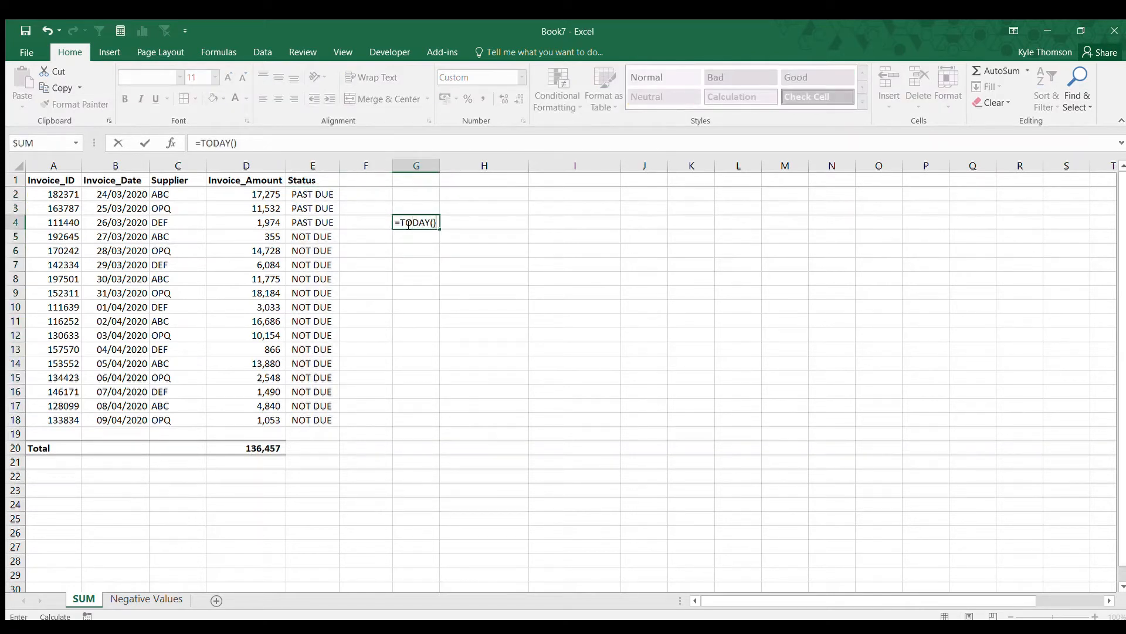
key(ctrl+Return)
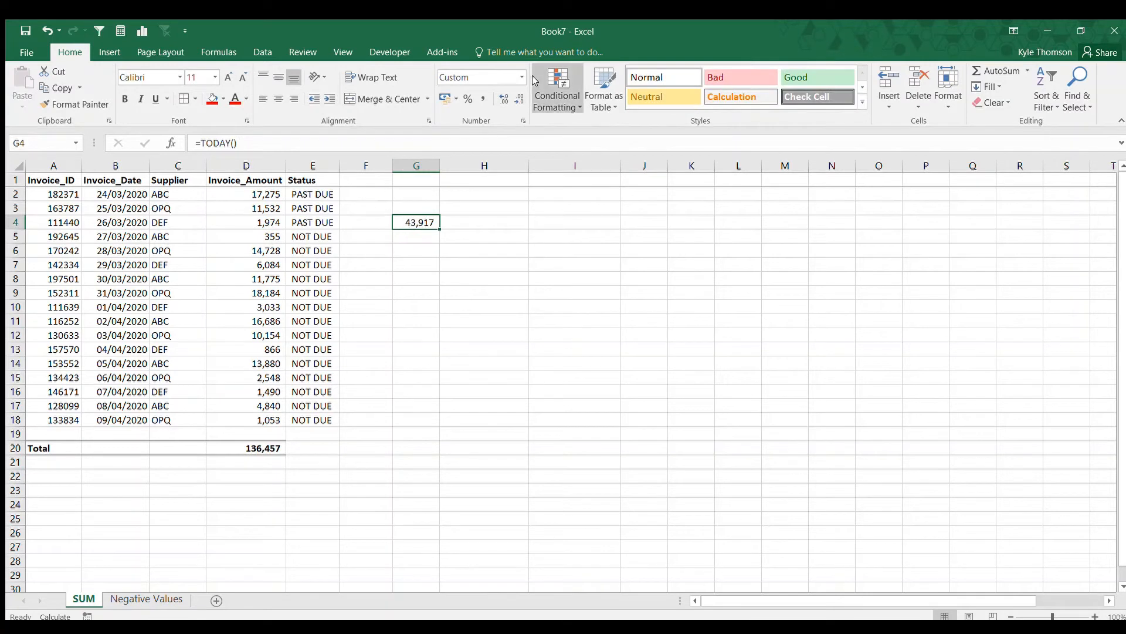
click(502, 227)
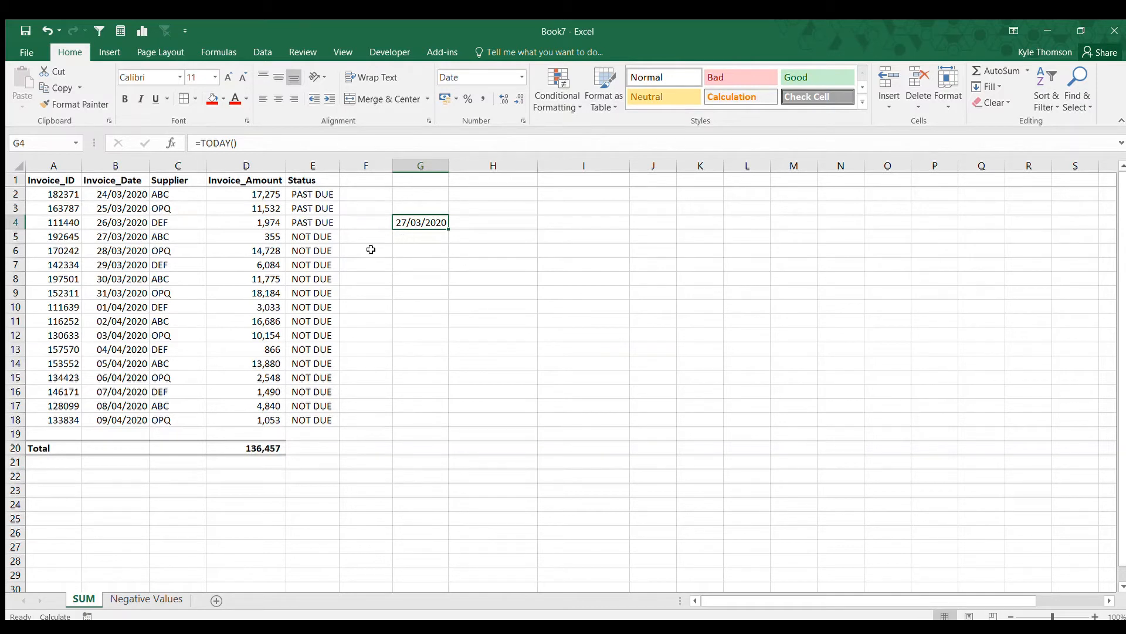
Compare the invoice dates and their statuses against today's date in G4.
drag(126, 193, 126, 220)
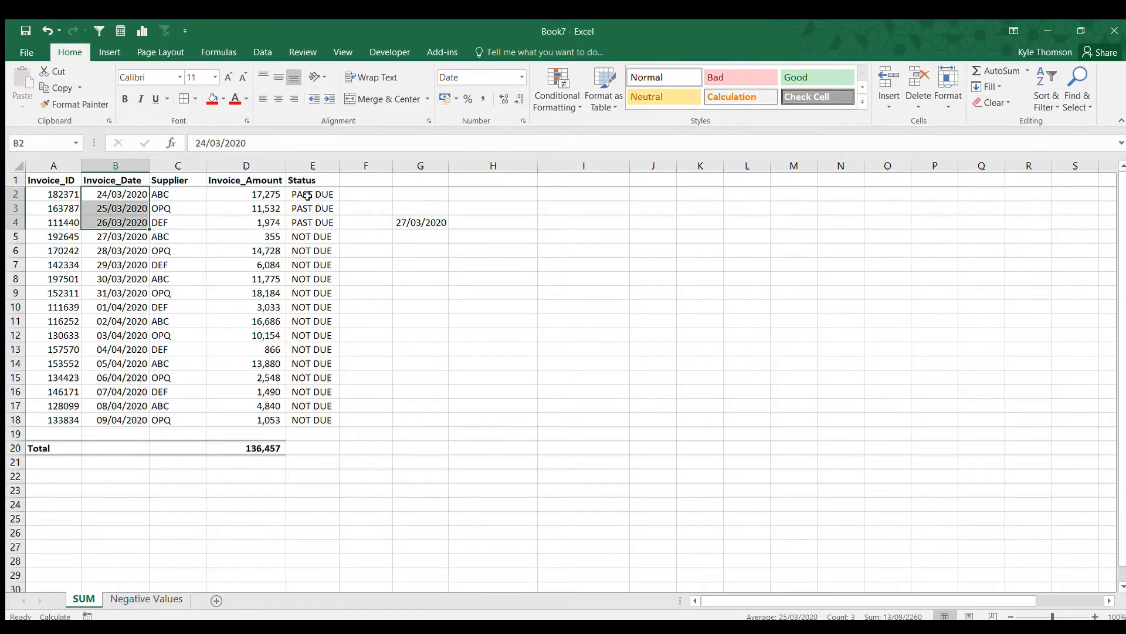
drag(308, 195, 310, 224)
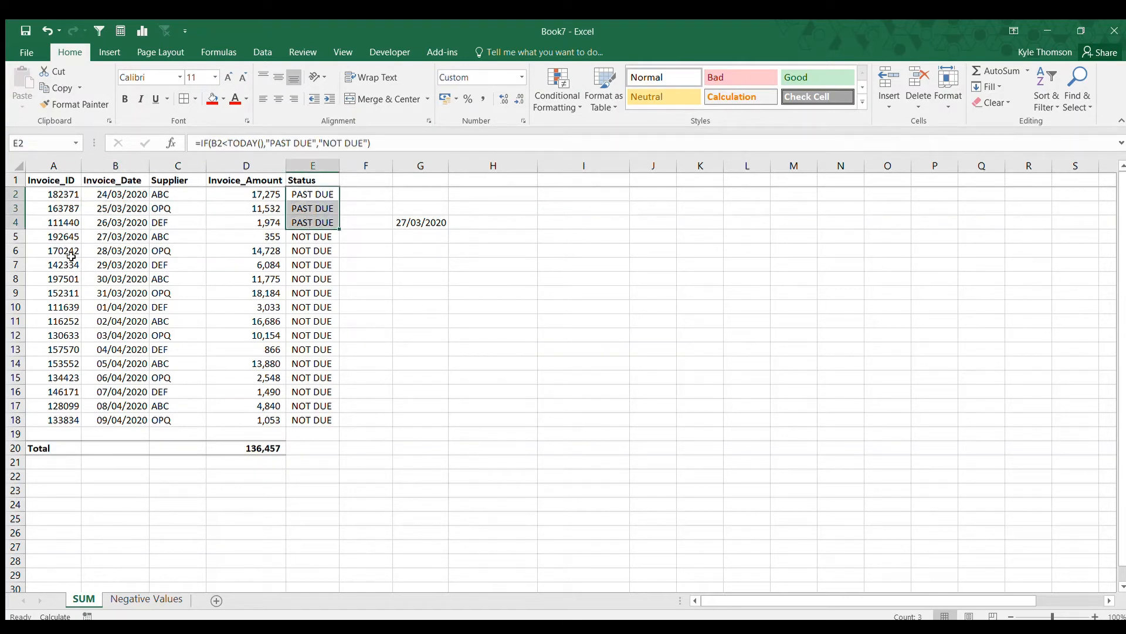
click(105, 237)
drag(105, 237, 115, 422)
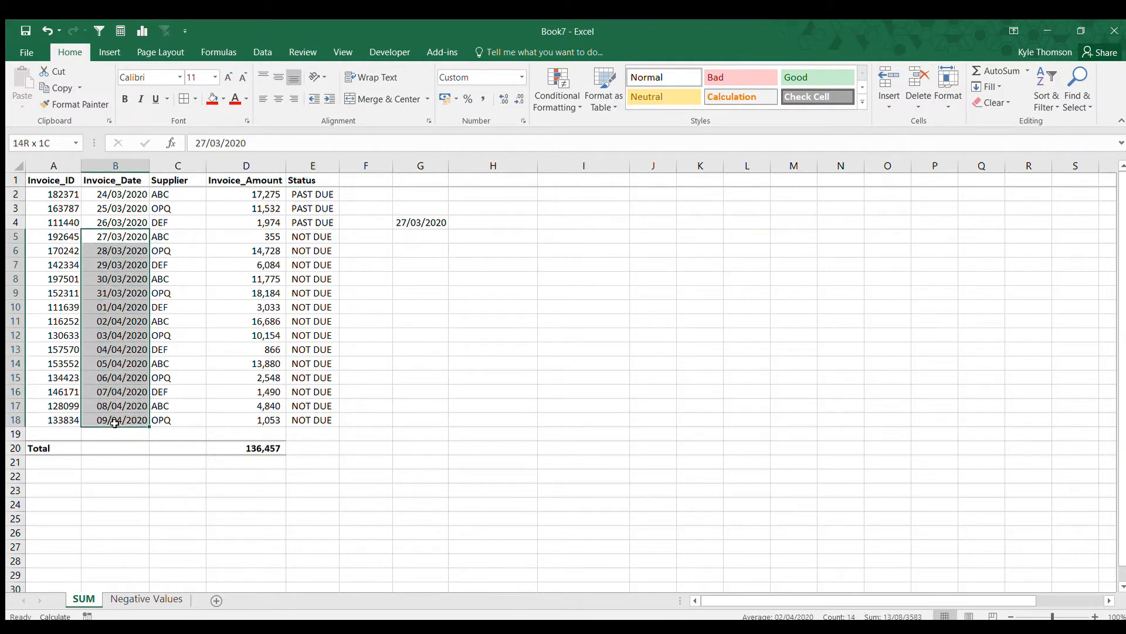
drag(321, 236, 325, 420)
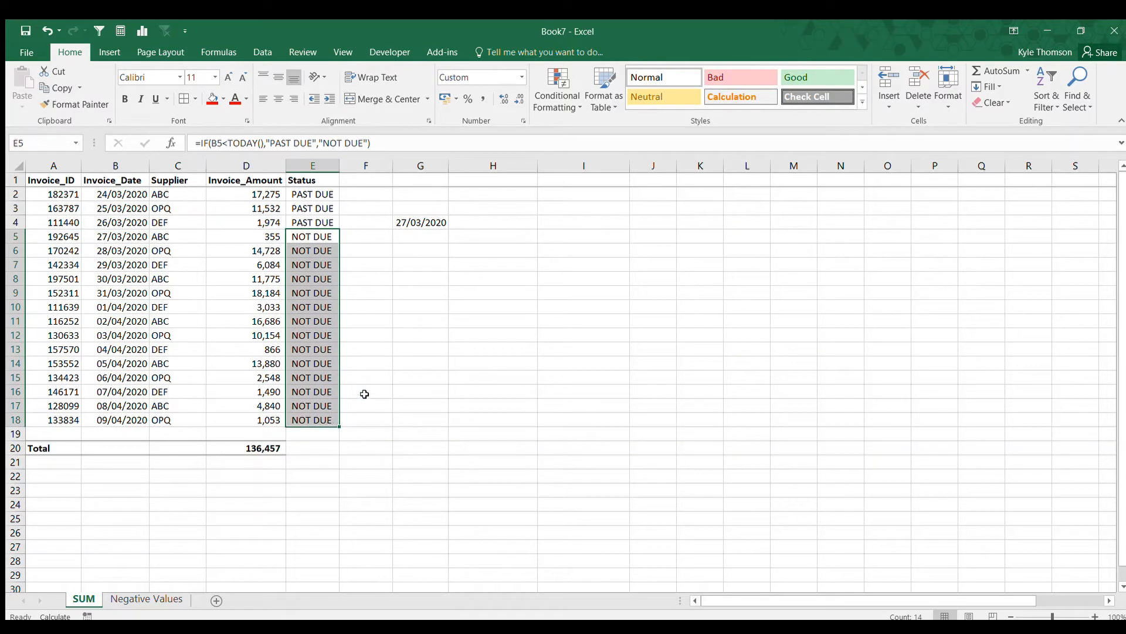
click(422, 348)
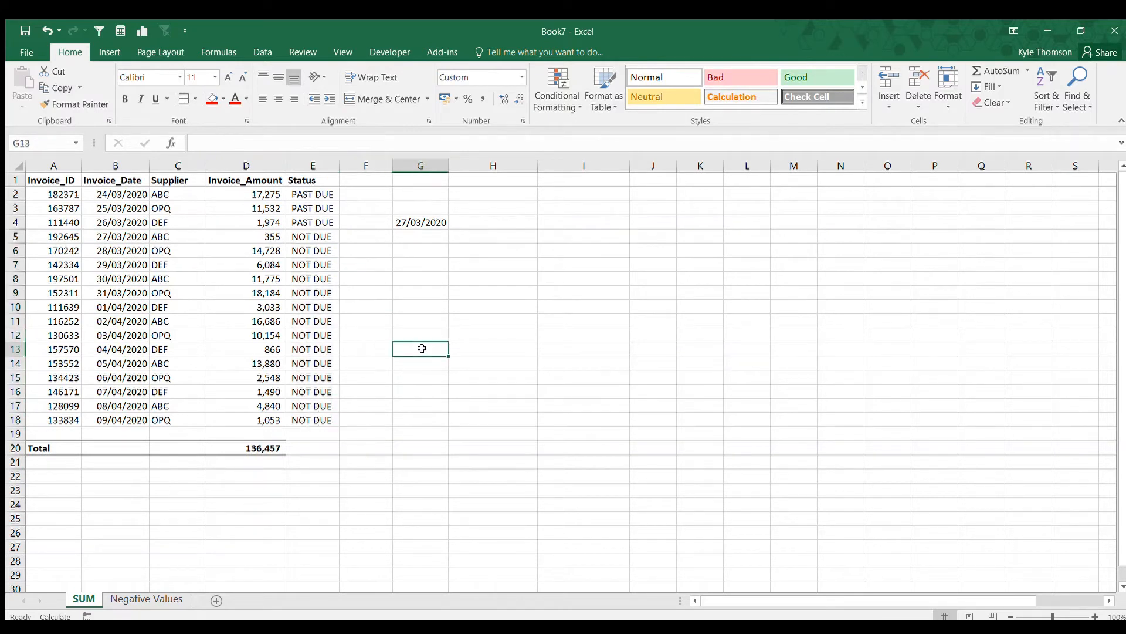
Delete the TODAY formula from G4.
click(416, 221)
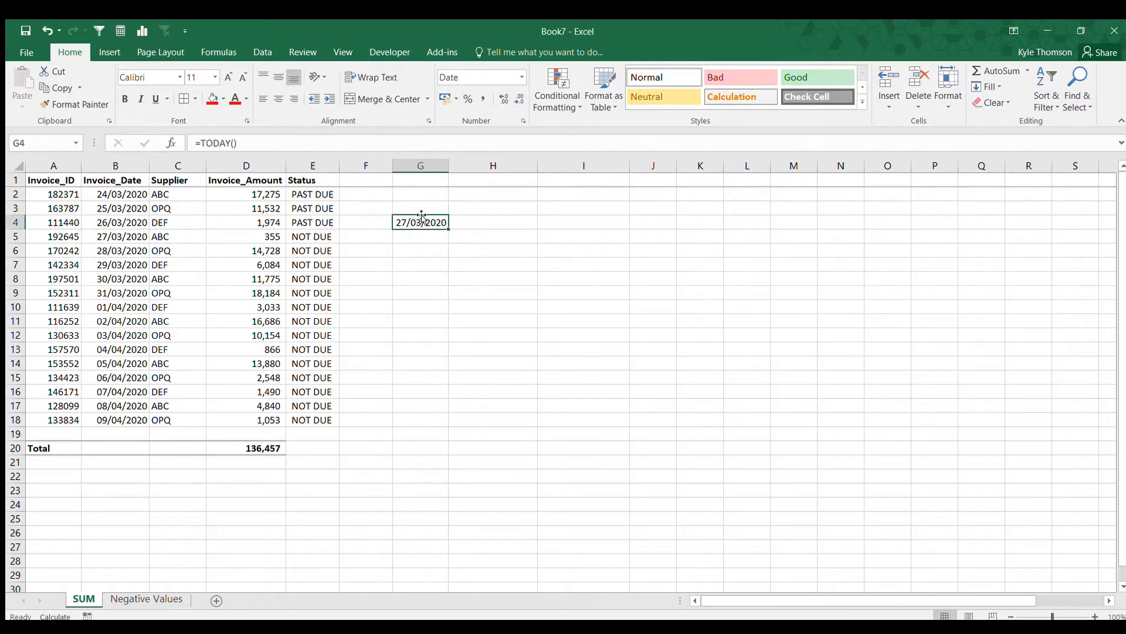
key(Delete)
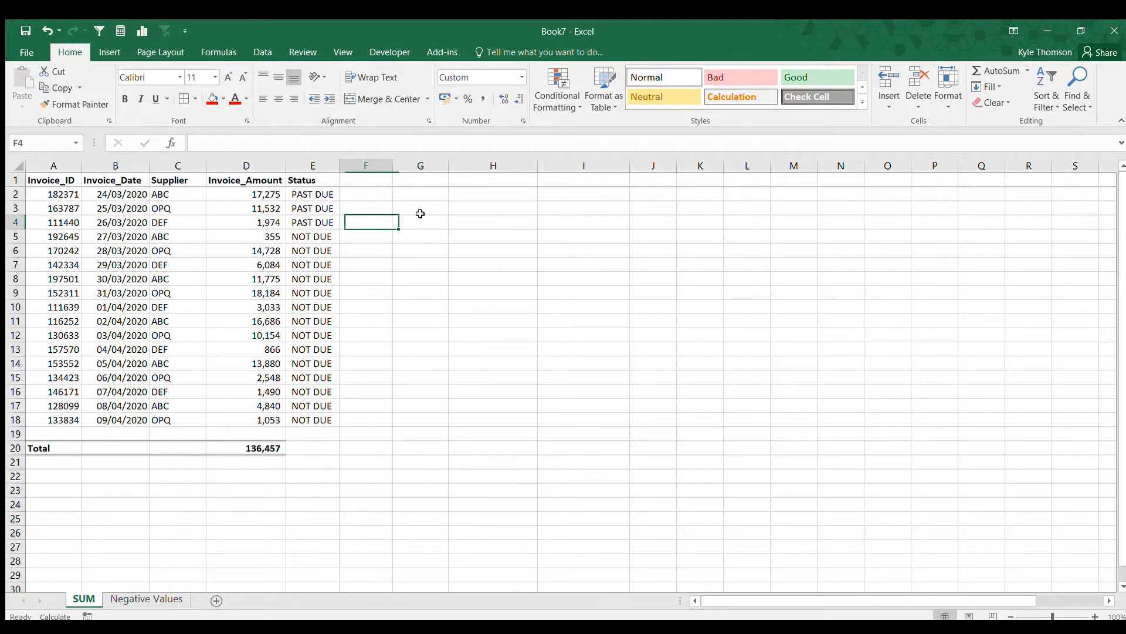
Clear all status formulas from E2 down to E18.
key(Left)
key(Left)
key(Down)
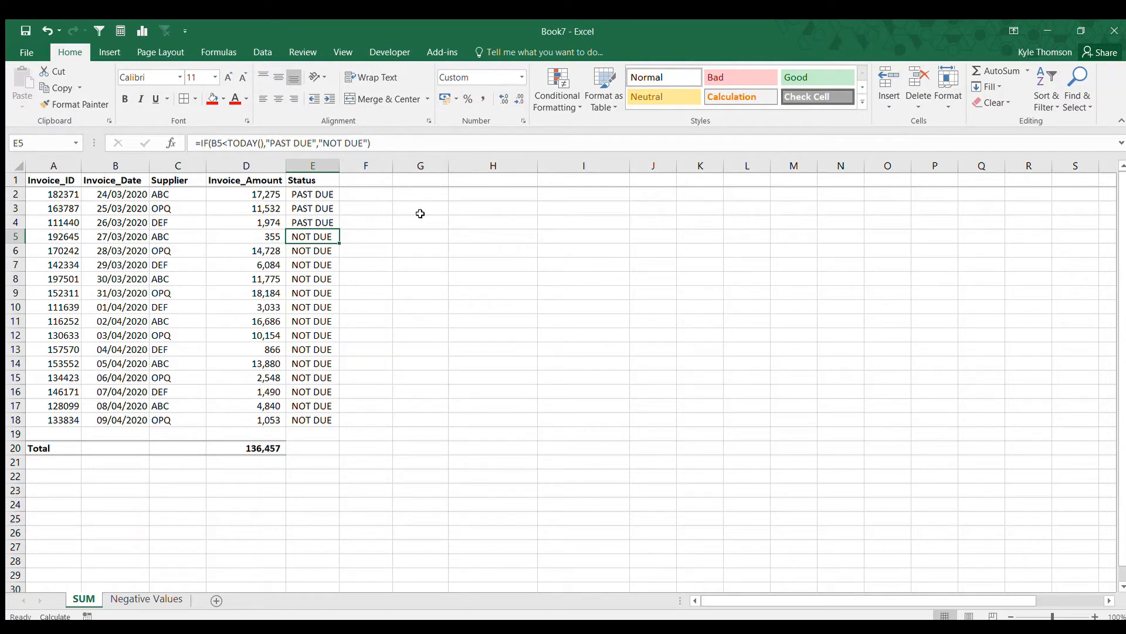
key(Up)
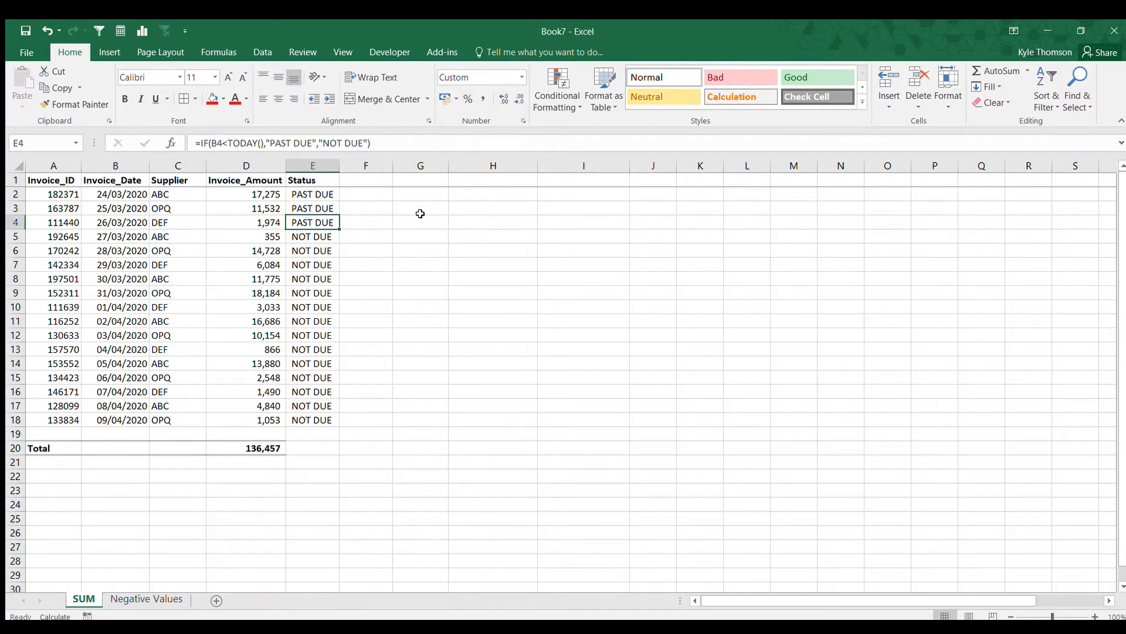
key(Up)
key(Up)
key(Up)
key(Down)
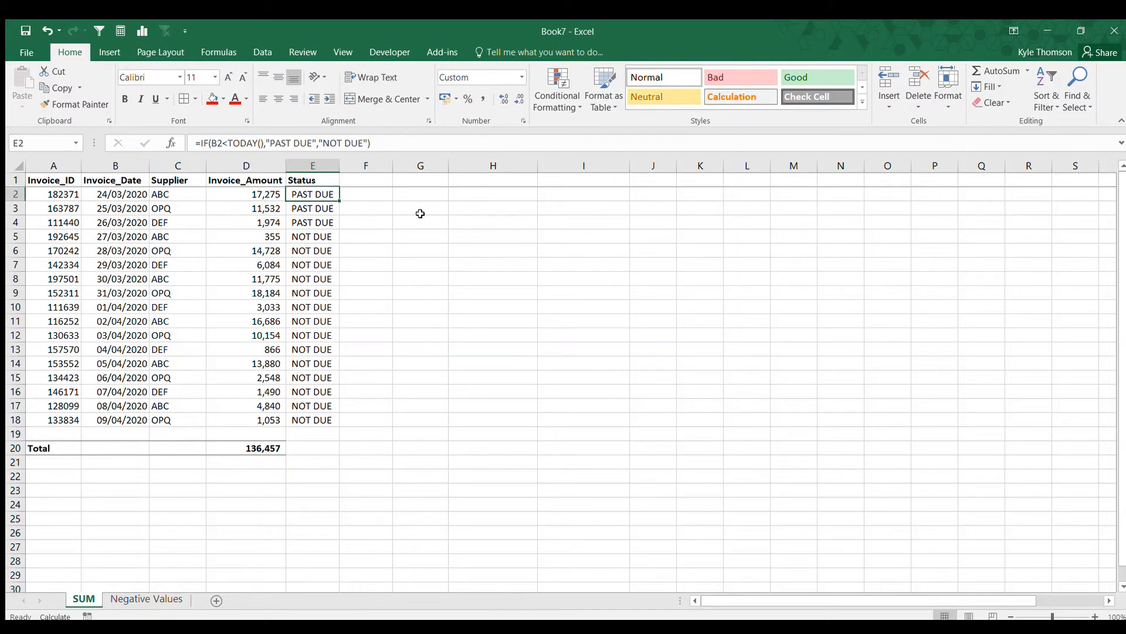
key(ctrl+shift+Down)
key(Delete)
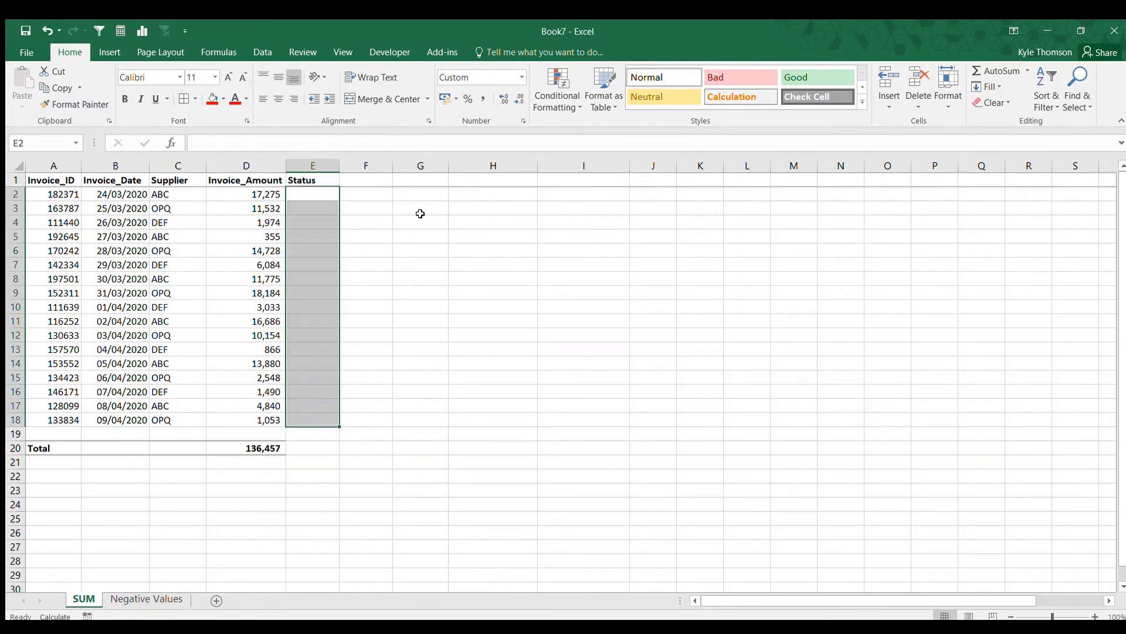
Start a formula in E2 returning "PAST DUE" when the date in B2 is before TODAY().
key(Up)
key(Down)
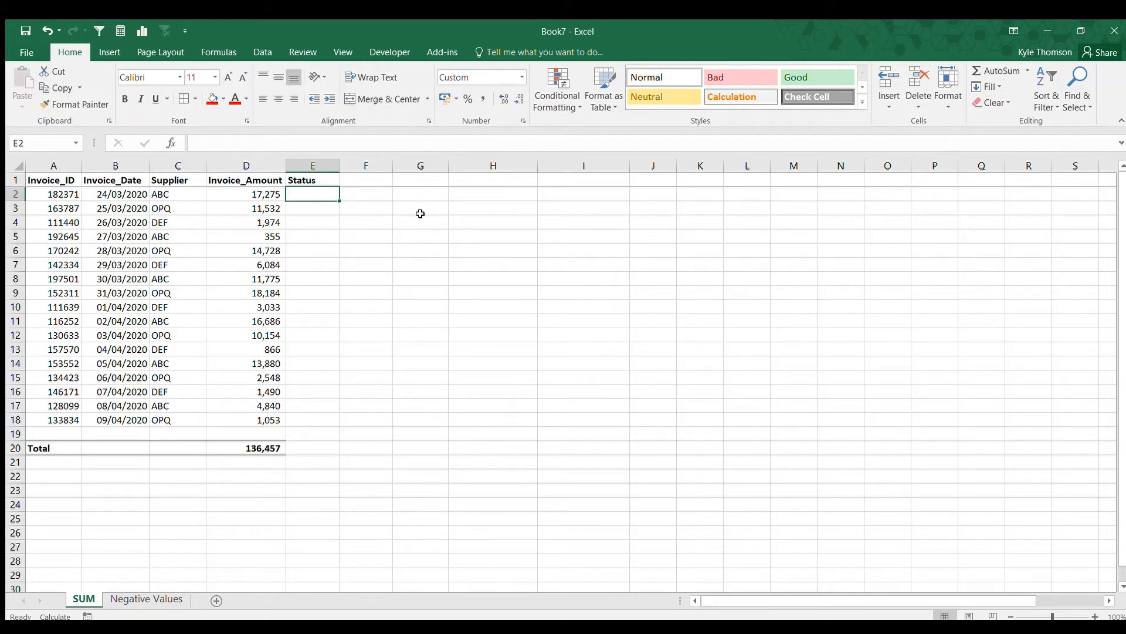
text(=IF()
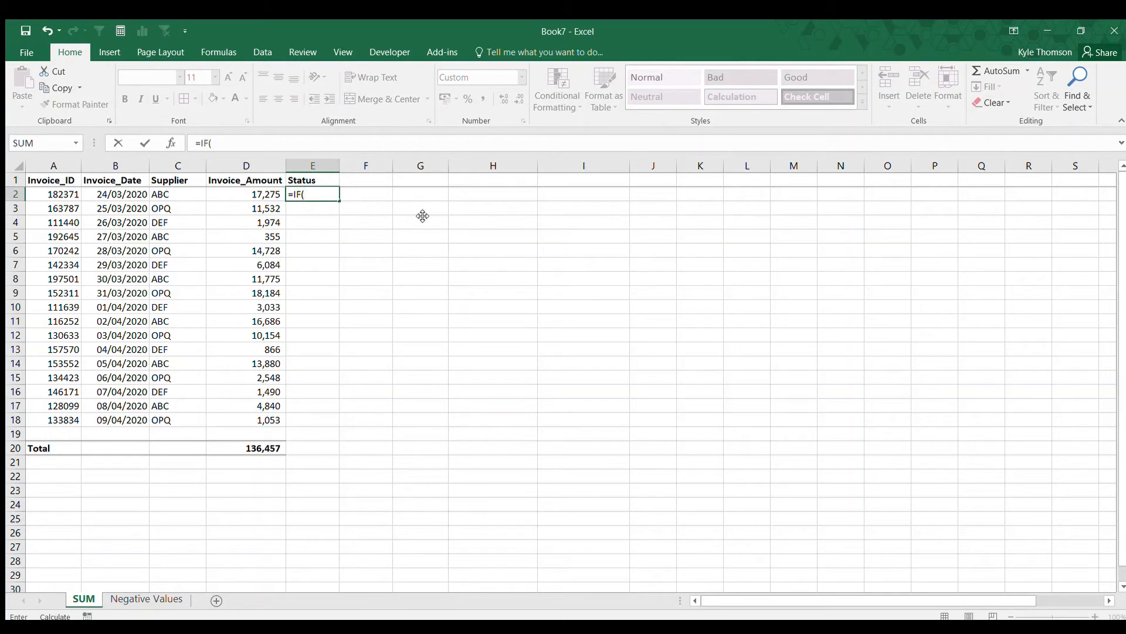
key(Left)
key(Left)
key(Left)
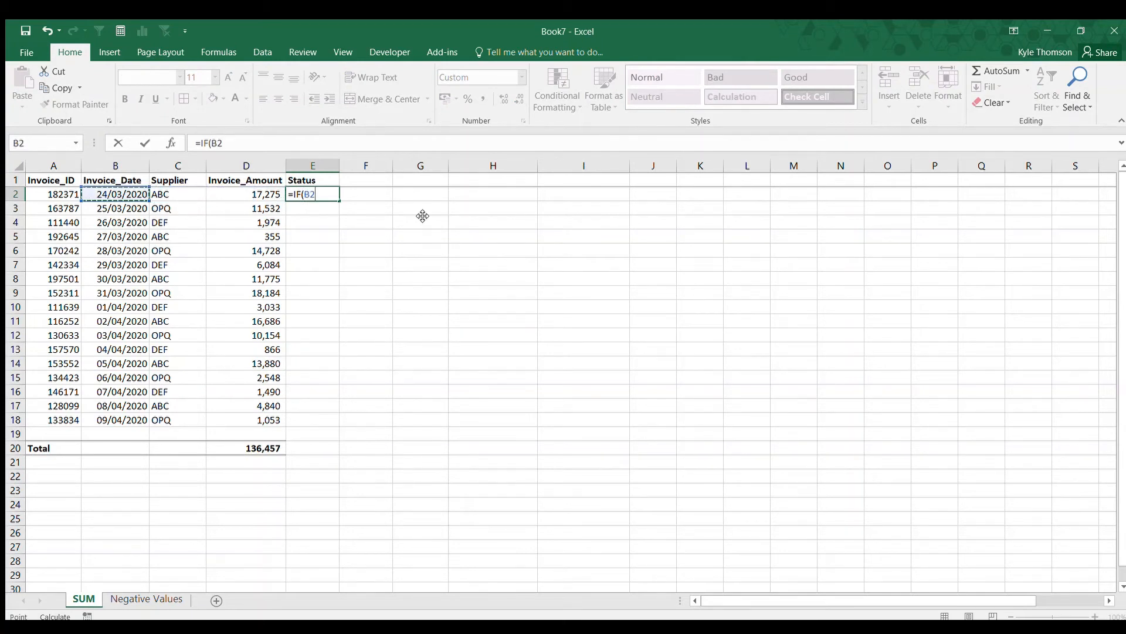
text(<TODAY(),)
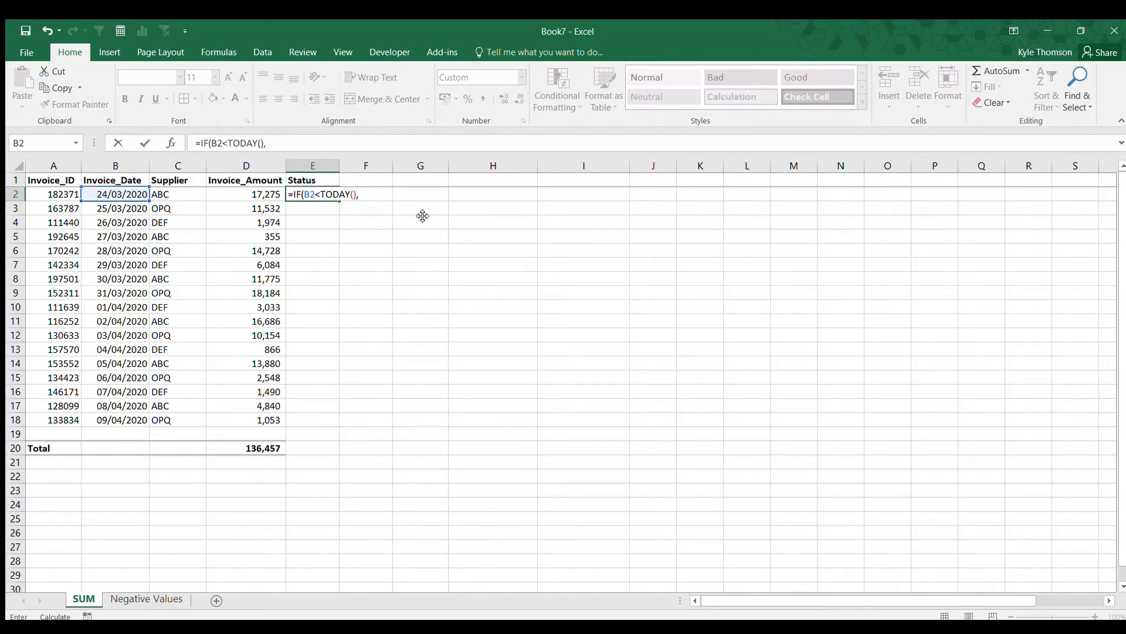
text("PAST DUE",)
Complete it with a nested IF returning "DUE" when B2 equals TODAY(), otherwise "NOT DUE".
text(IF()
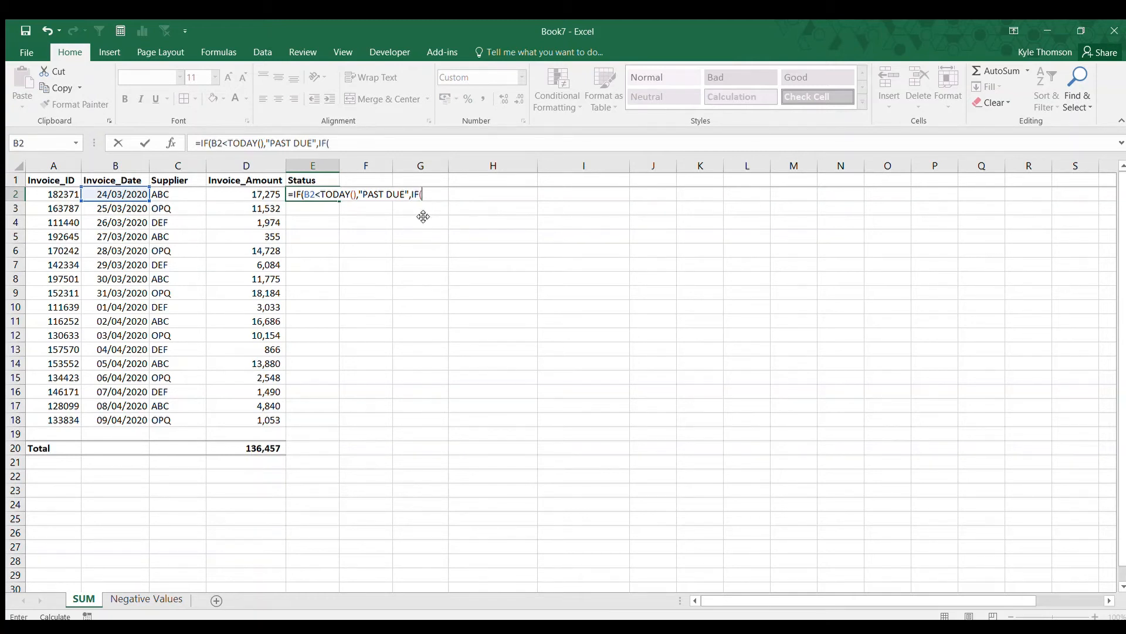
text(B2=TODAY())
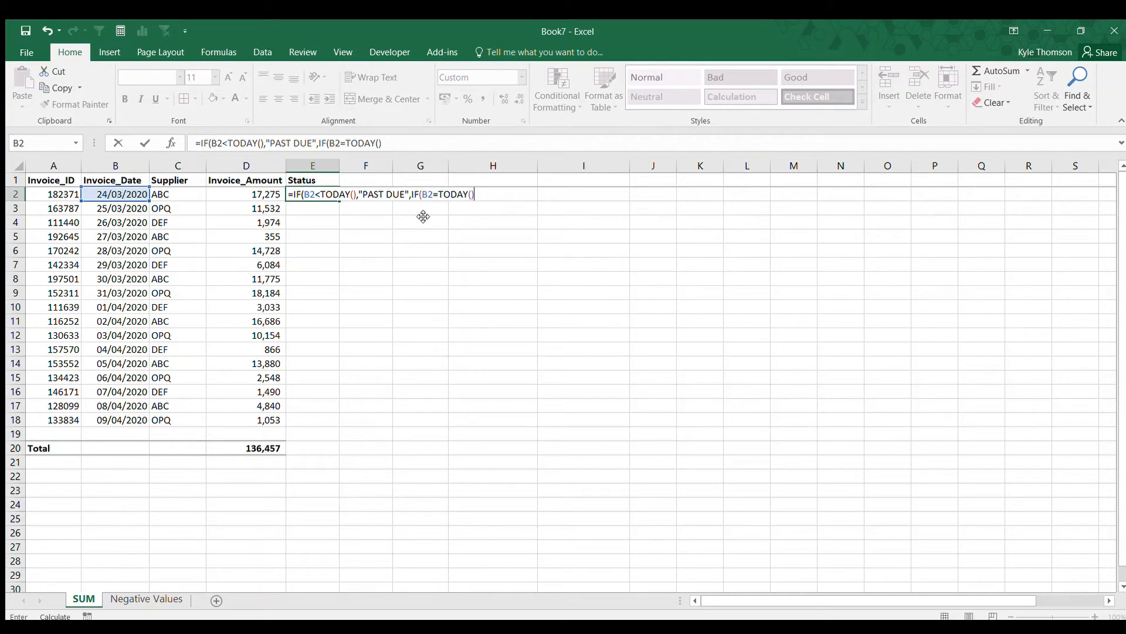
text(,"DUE",)
text("NOT DUE")
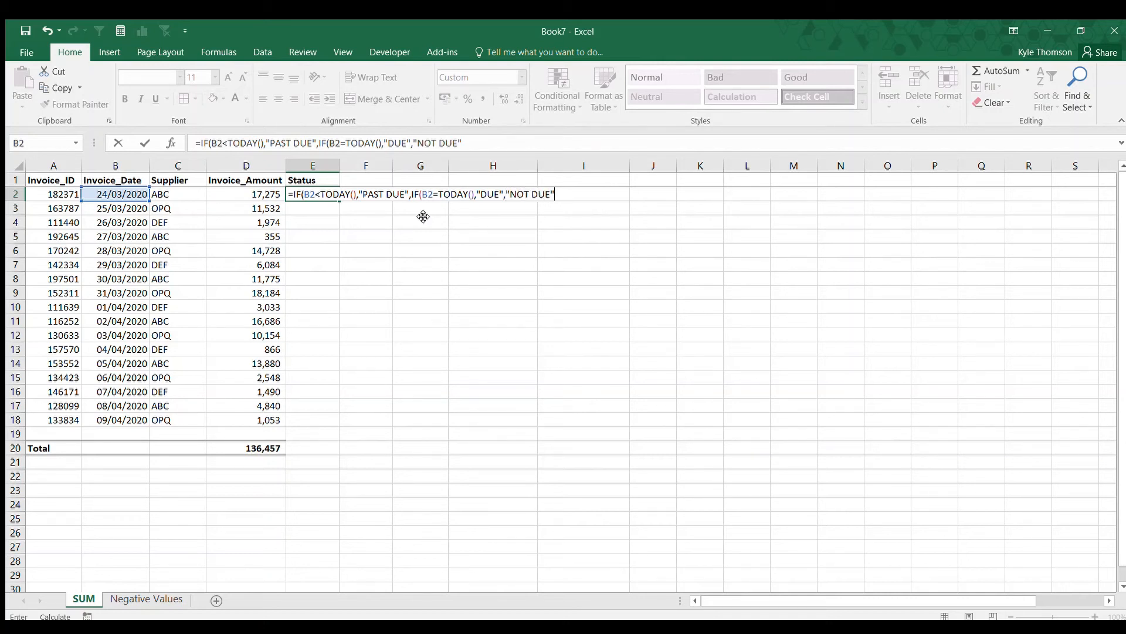
text()))
key(ctrl+Return)
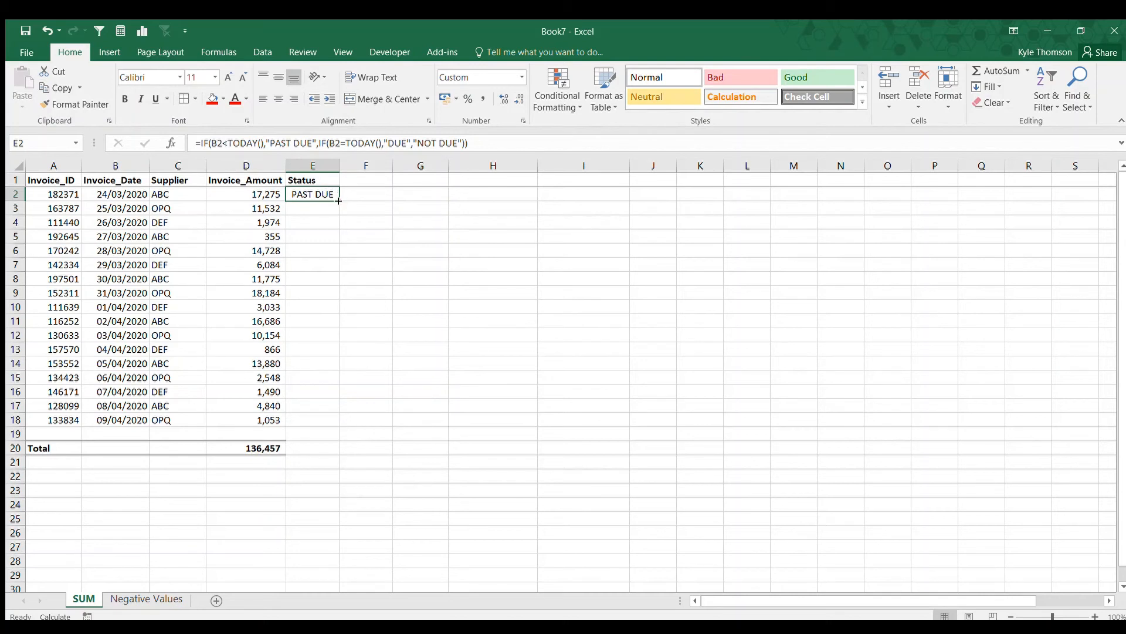
Fill the nested status formula down to row 18.
drag(339, 201, 314, 431)
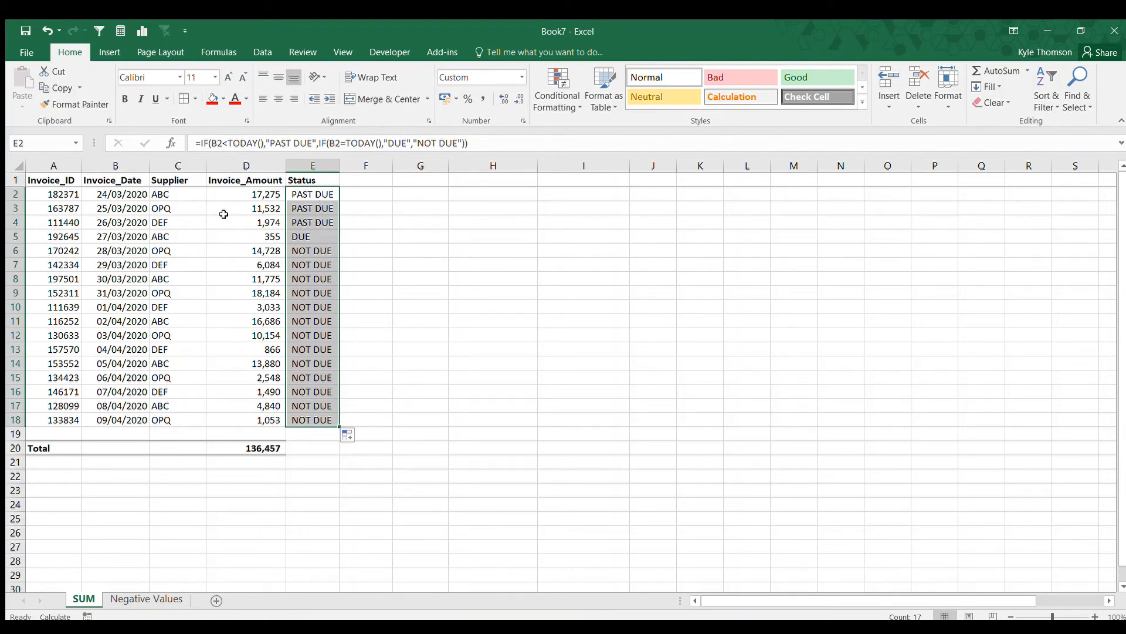
key(Delete)
key(ctrl+z)
Clear the status formulas from E3 to E18, keeping only E2.
drag(312, 208, 312, 422)
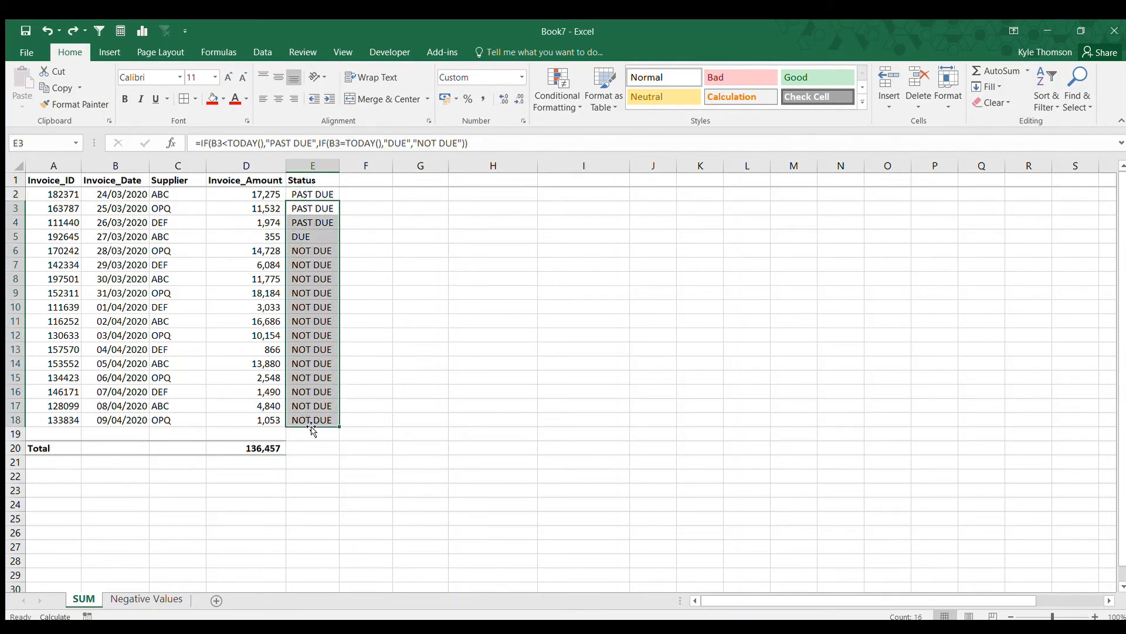
key(Delete)
click(329, 195)
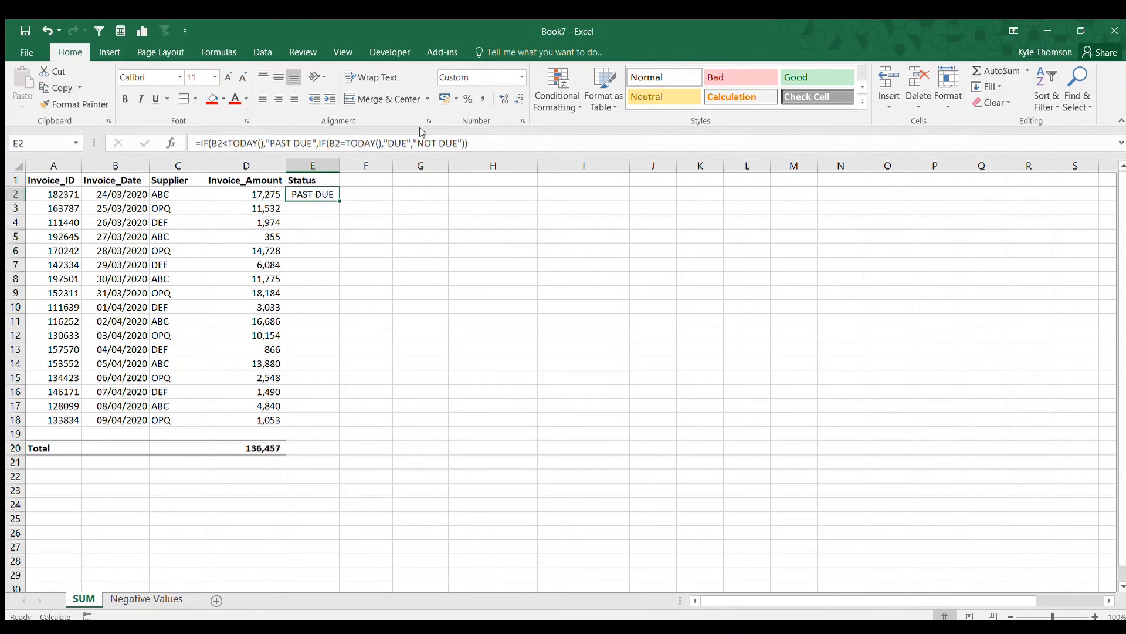
Replace the final "NOT DUE" result with a nested IF returning "NOT DUE" when B2 is after TODAY().
drag(463, 142, 413, 142)
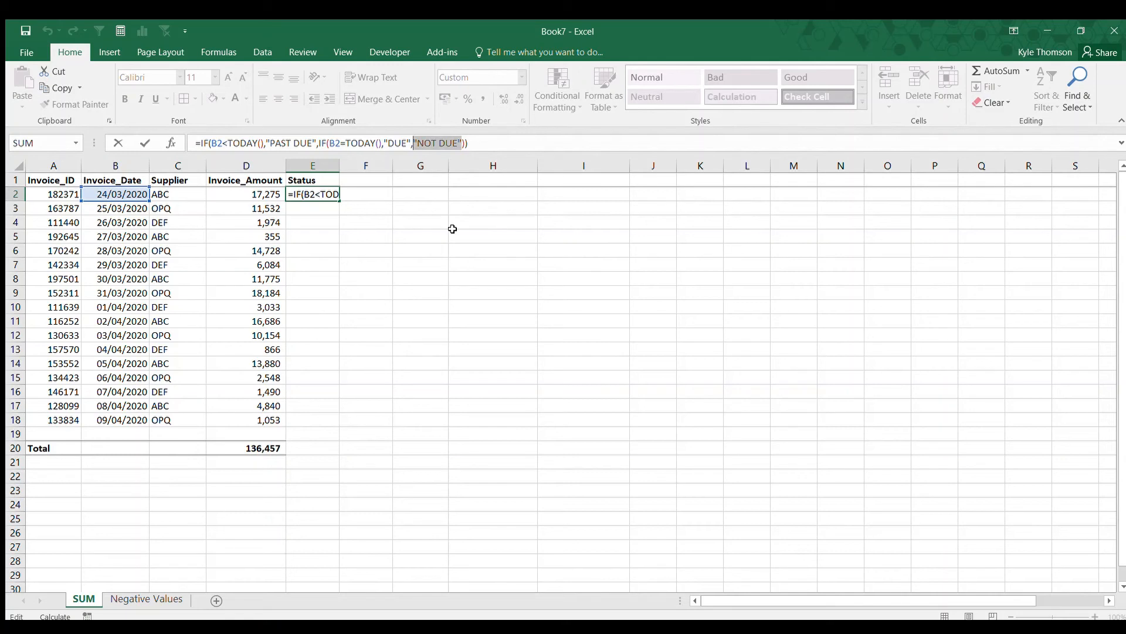
key(Delete)
text(IF()
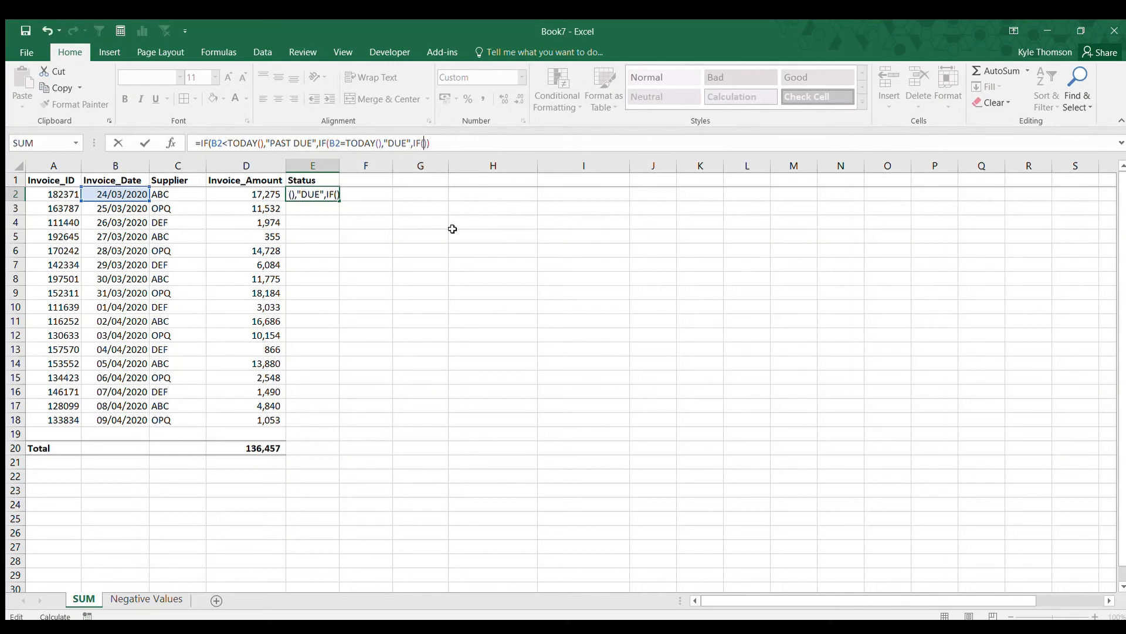
text(B2>Y)
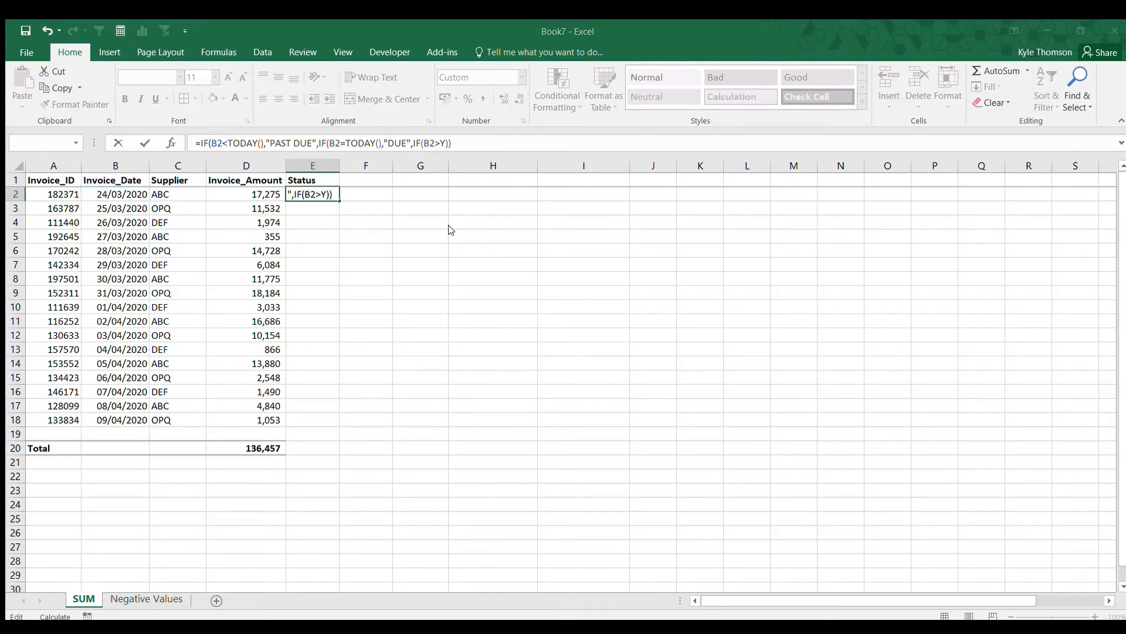
key(Return)
text(TODAY())
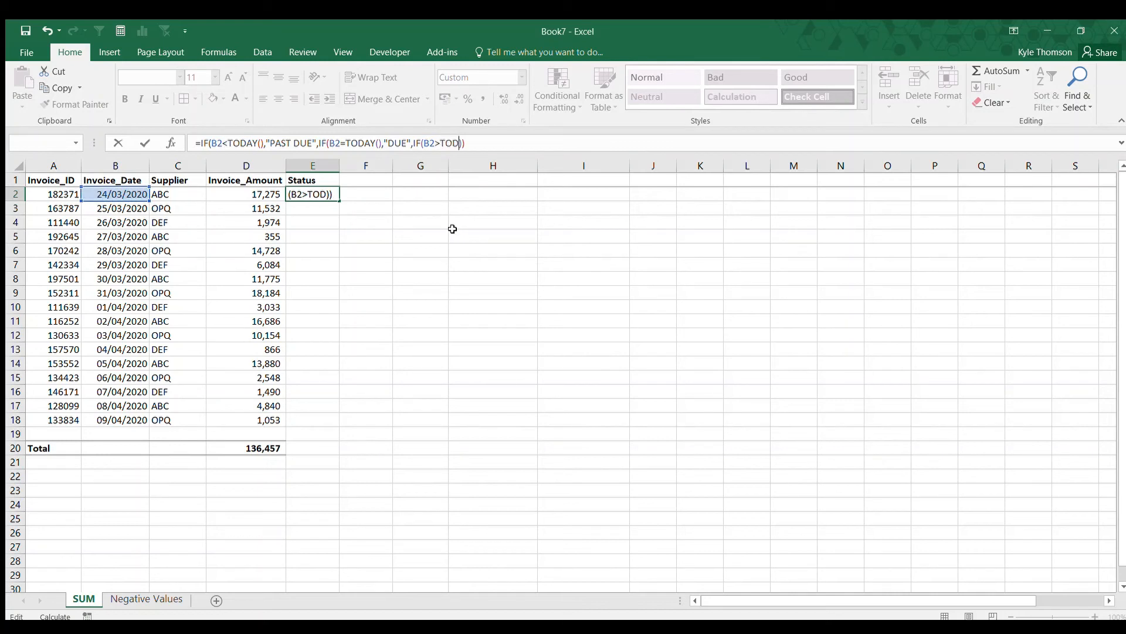
text(,"NOT DUE")
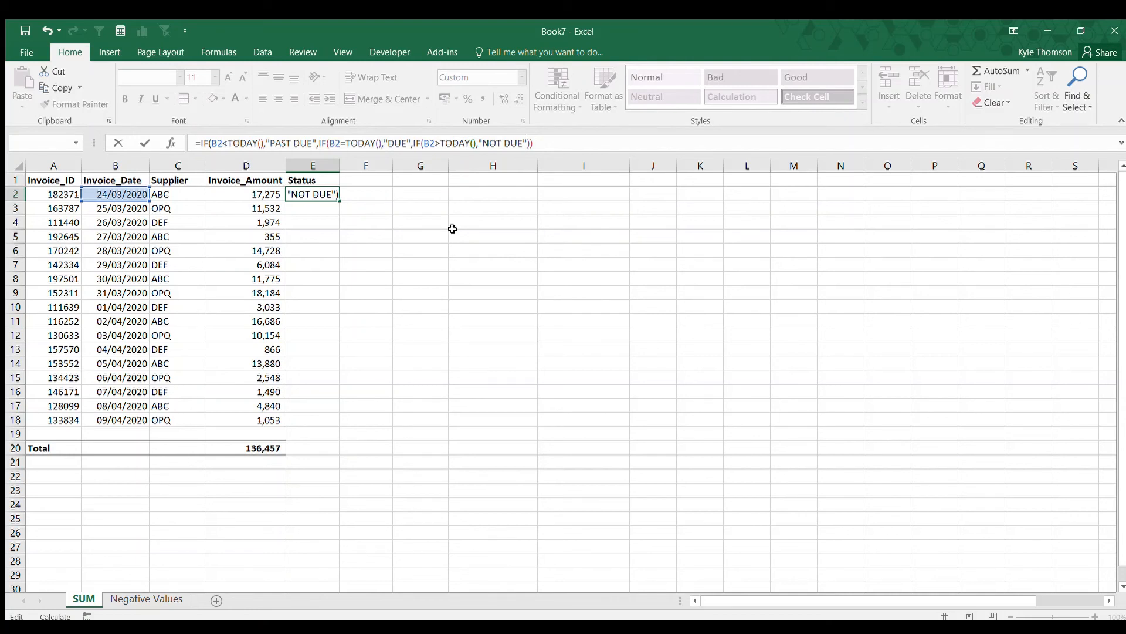
text(,"ERR)
Add "ERROR" as the fallback value of the innermost IF and close its parentheses.
key(BackSpace)
text(ROR)
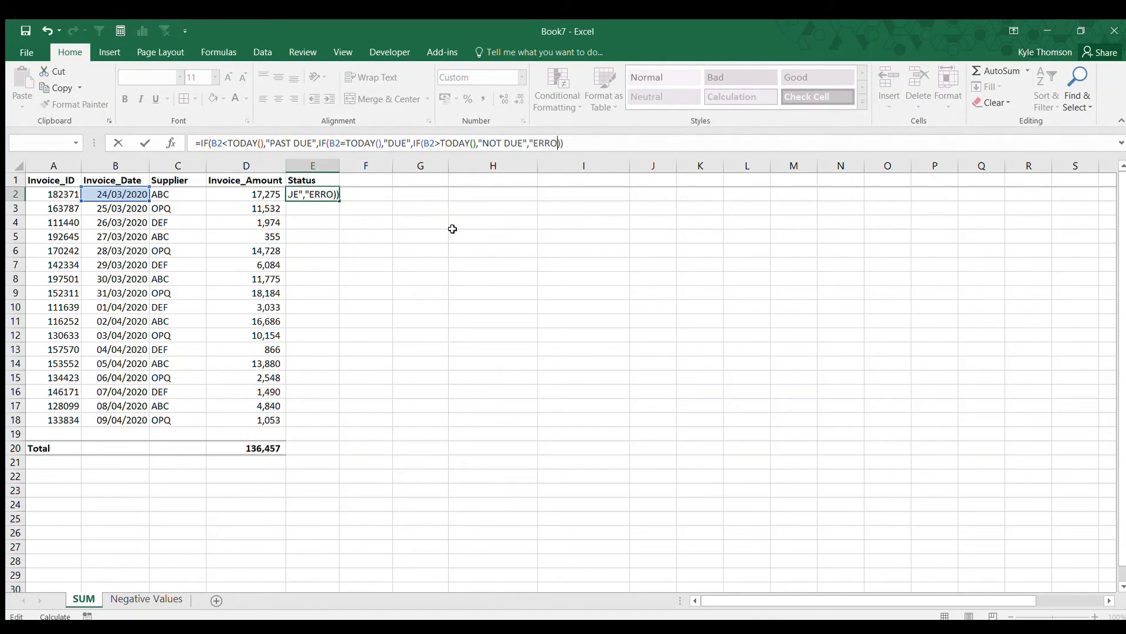
text("))
click(421, 144)
drag(577, 142, 567, 144)
click(590, 144)
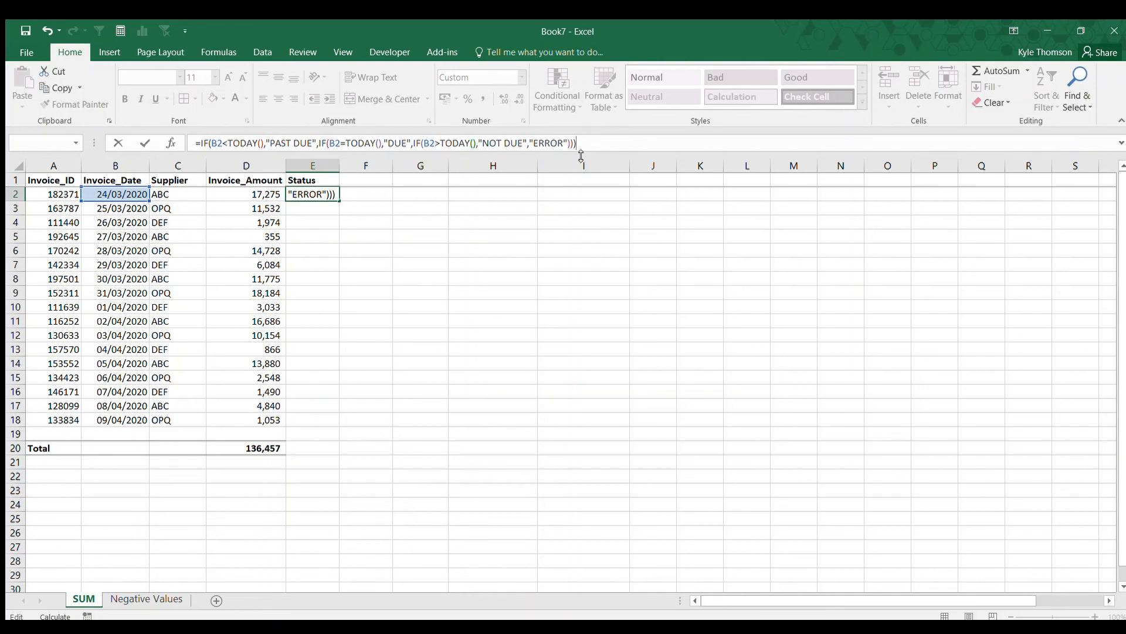
Enter the formula in E2 and fill it down to row 18.
key(ctrl+Return)
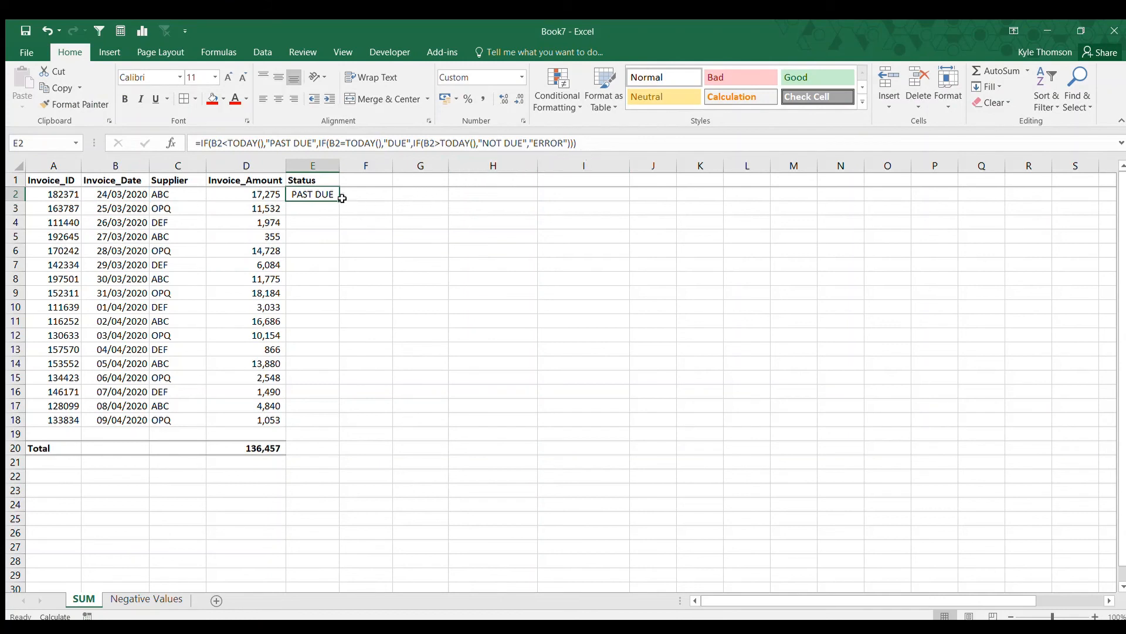
drag(342, 198, 304, 418)
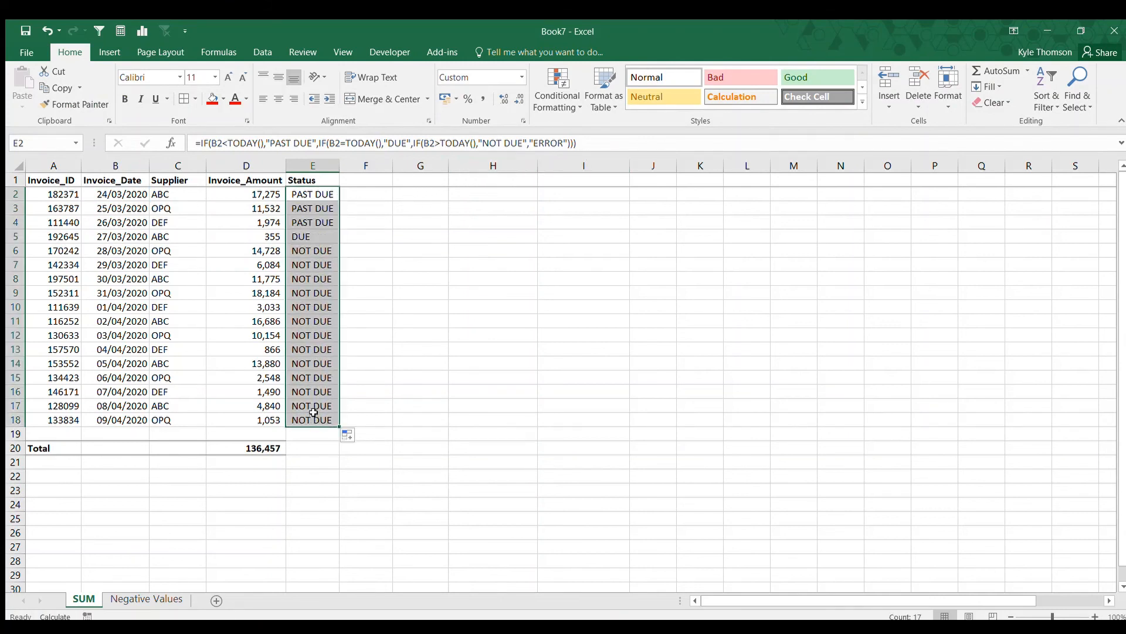
Inspect the invoice date and status formula in row 5.
click(113, 236)
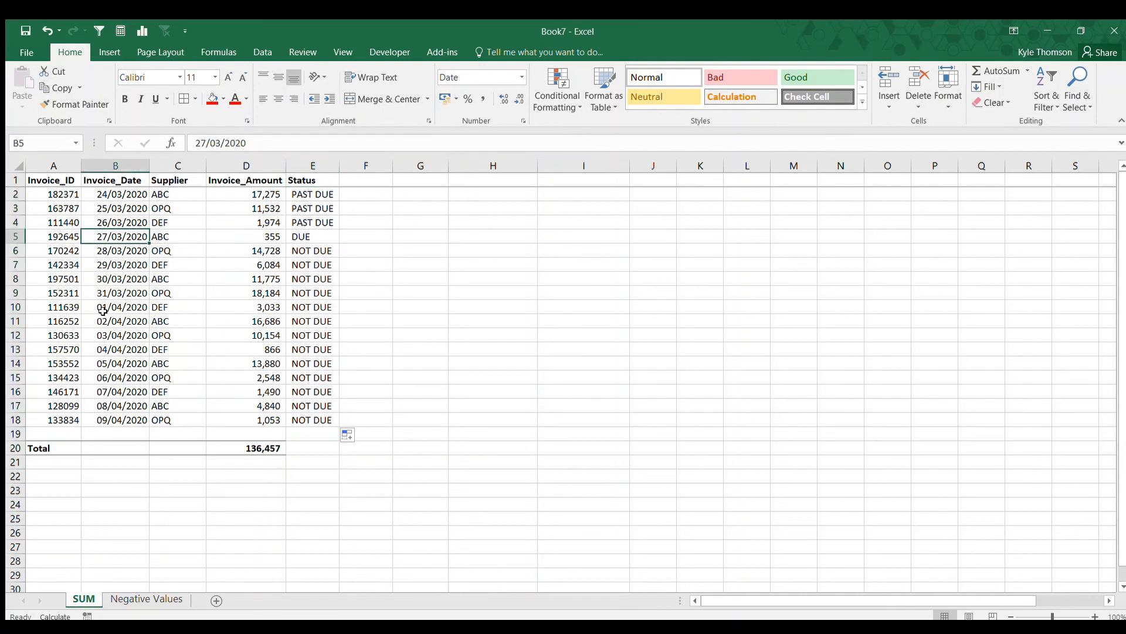
key(Right)
key(Right)
key(Right)
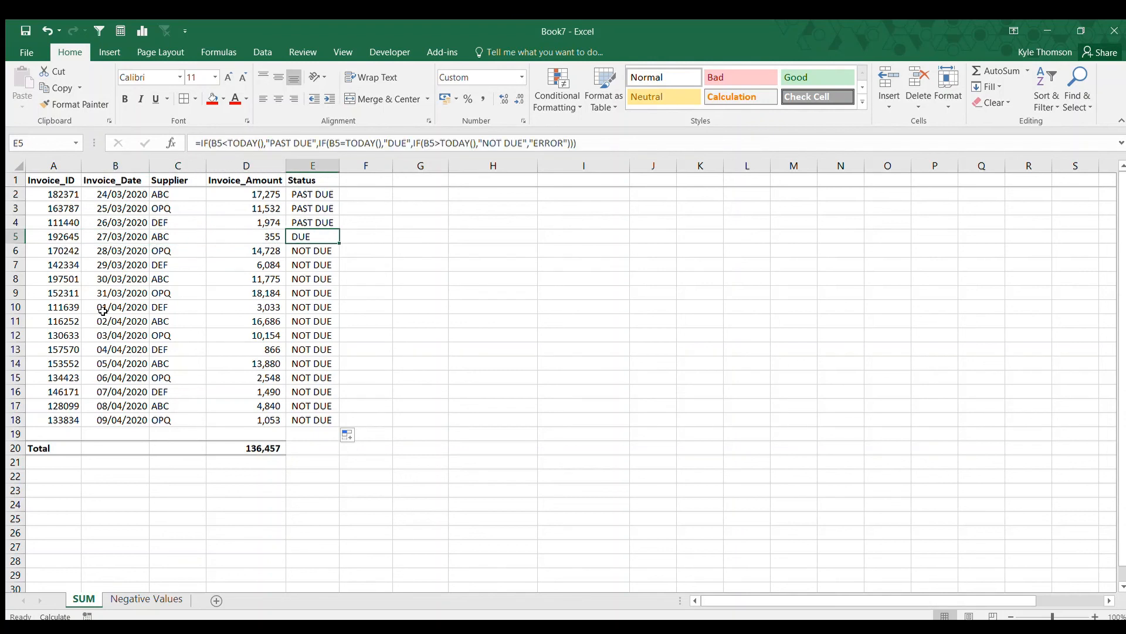
key(Left)
key(Left)
key(Left)
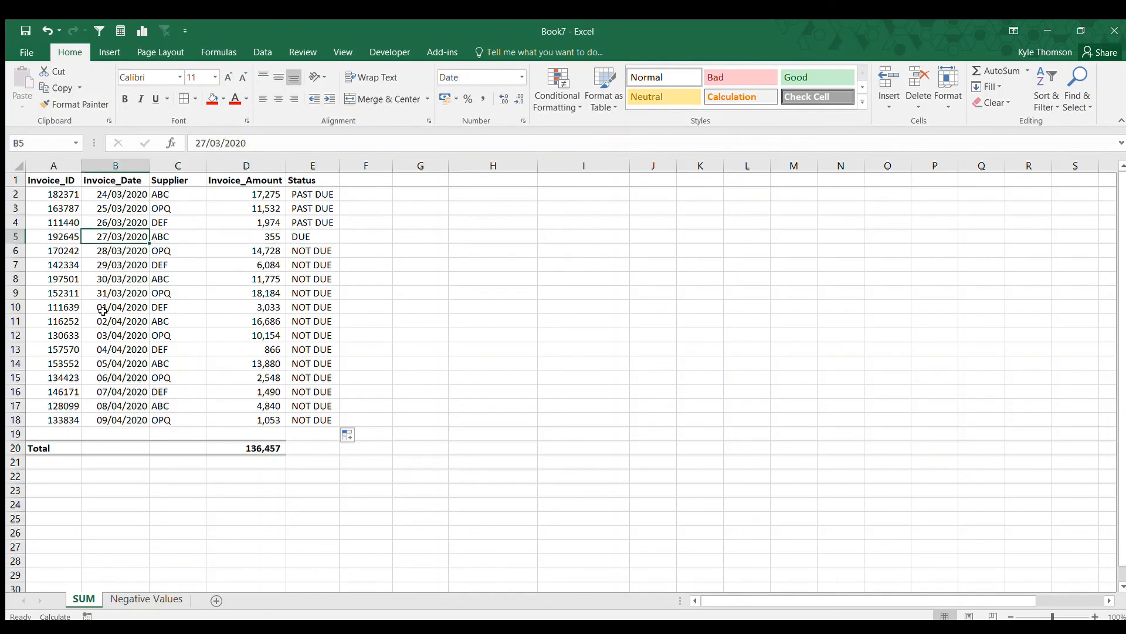
Delete the invoice date in B8 and deselect the cell.
key(Up)
key(Up)
key(Up)
key(Down)
key(Down)
key(Down)
key(Down)
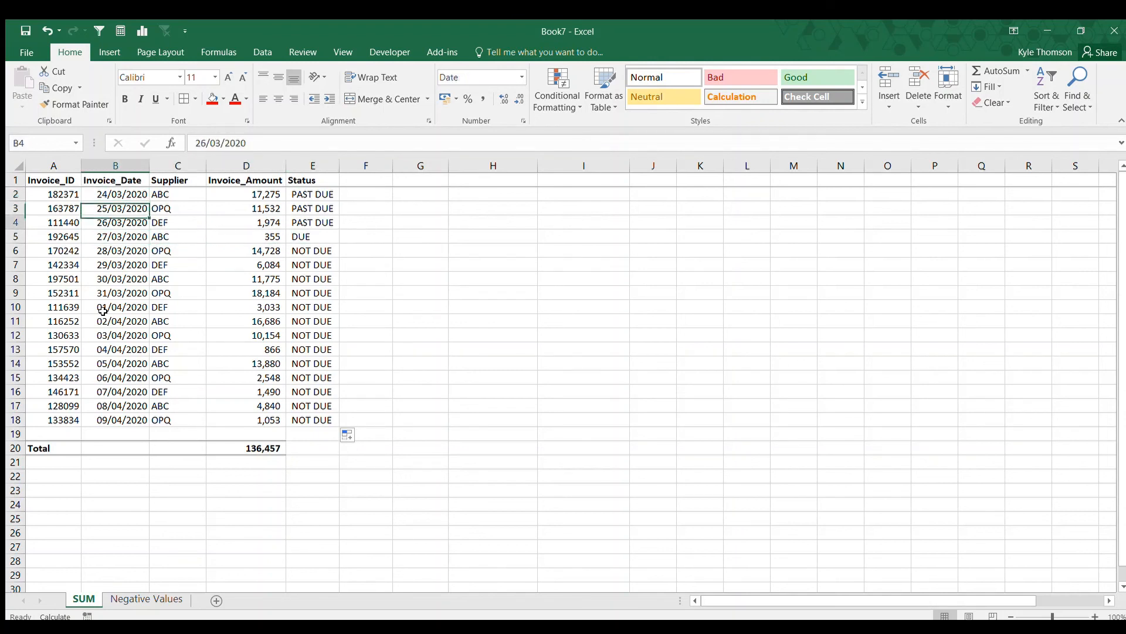
key(Down)
key(Down)
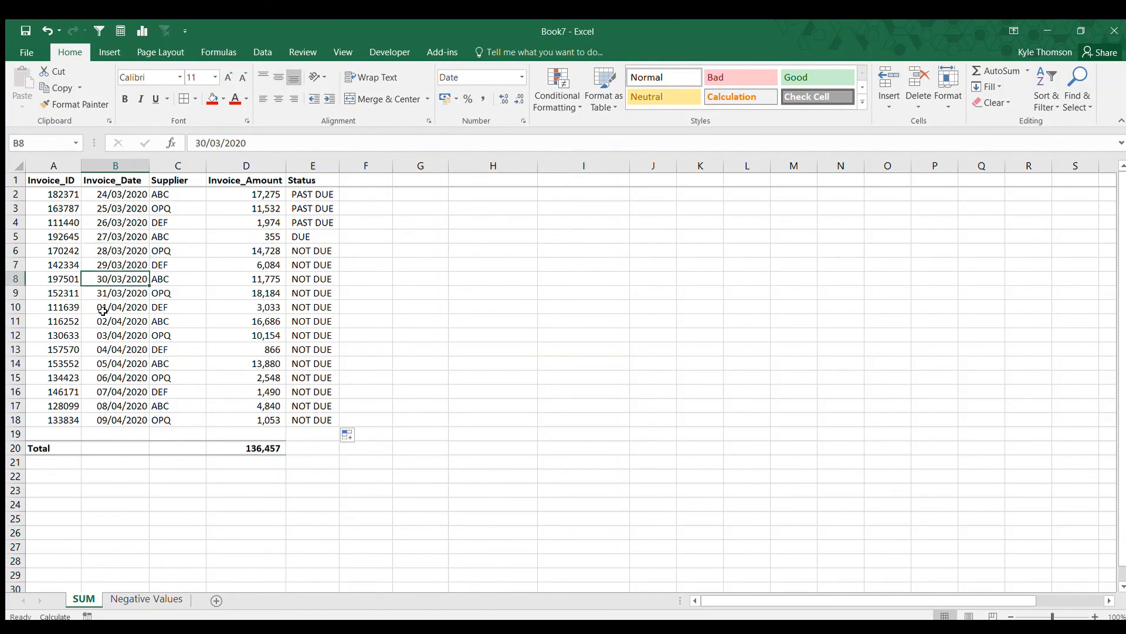
key(Delete)
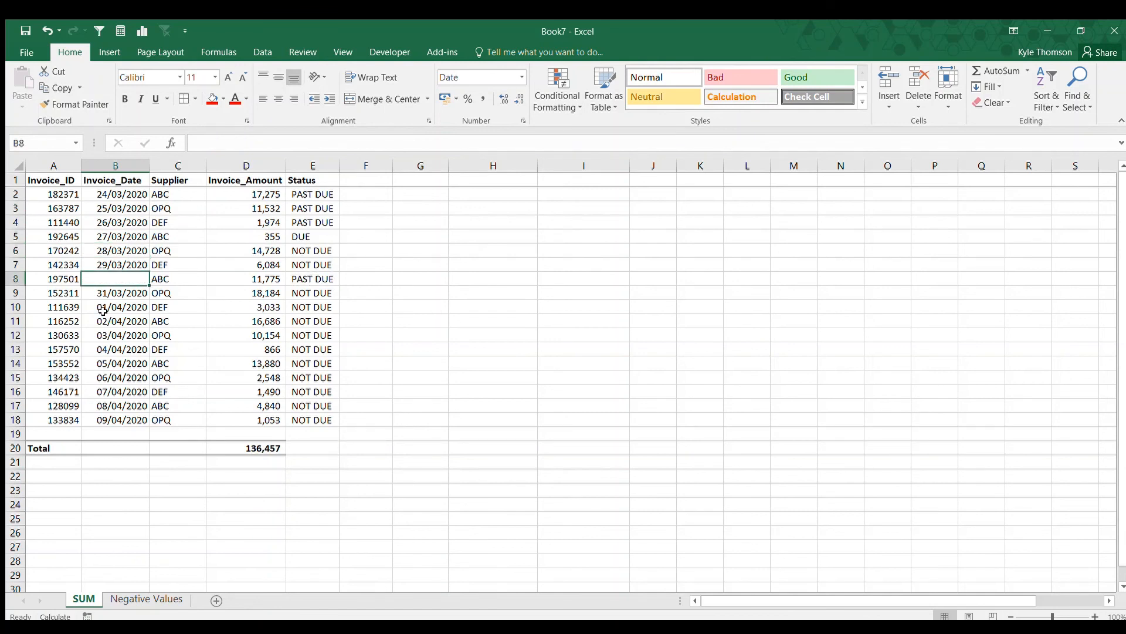
click(383, 434)
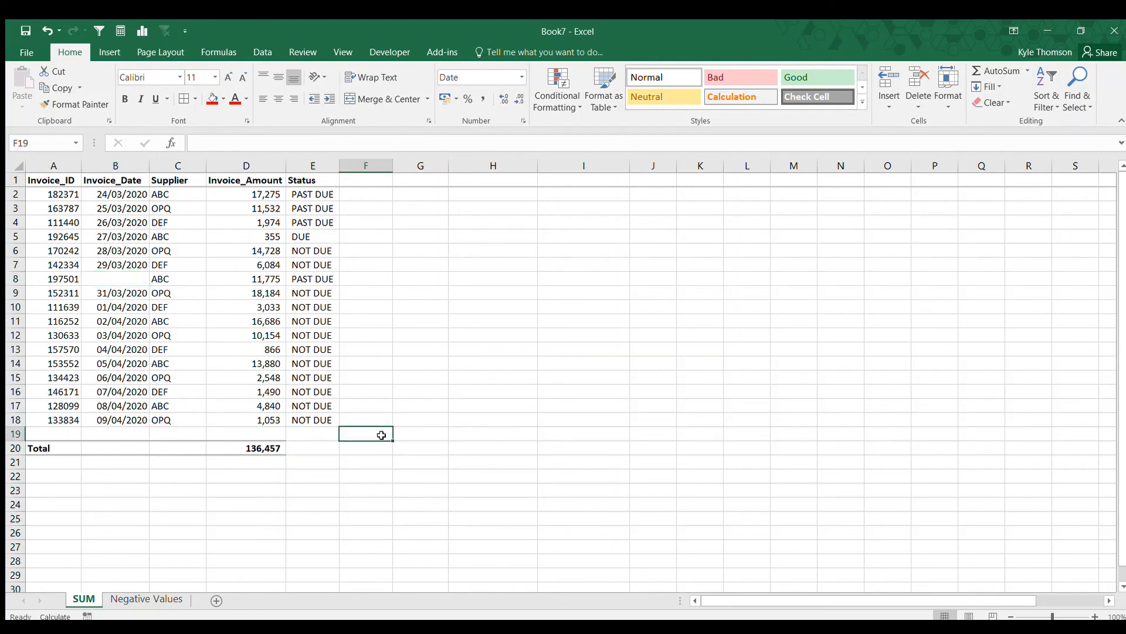